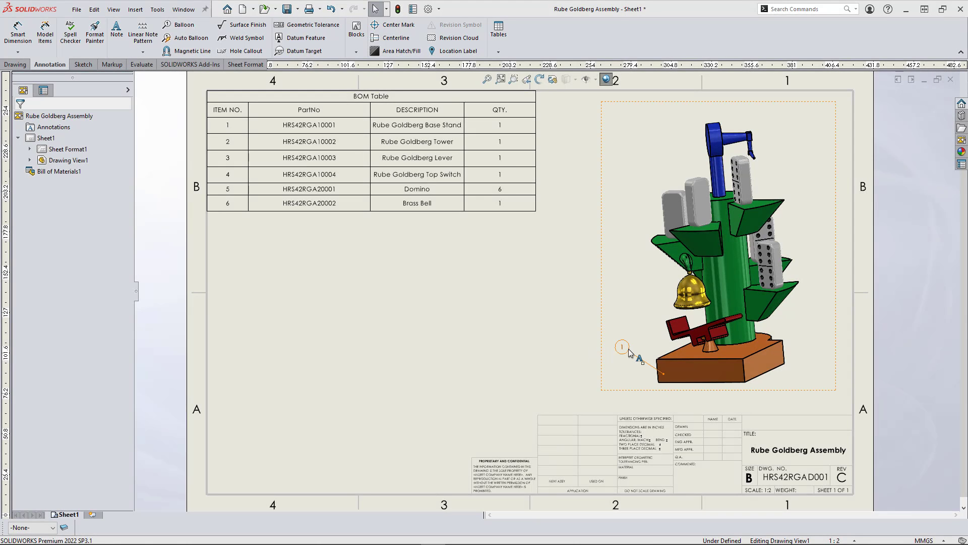
Step: Check the properties of the base stand's balloon and its matching item number in the BOM table
click(627, 352)
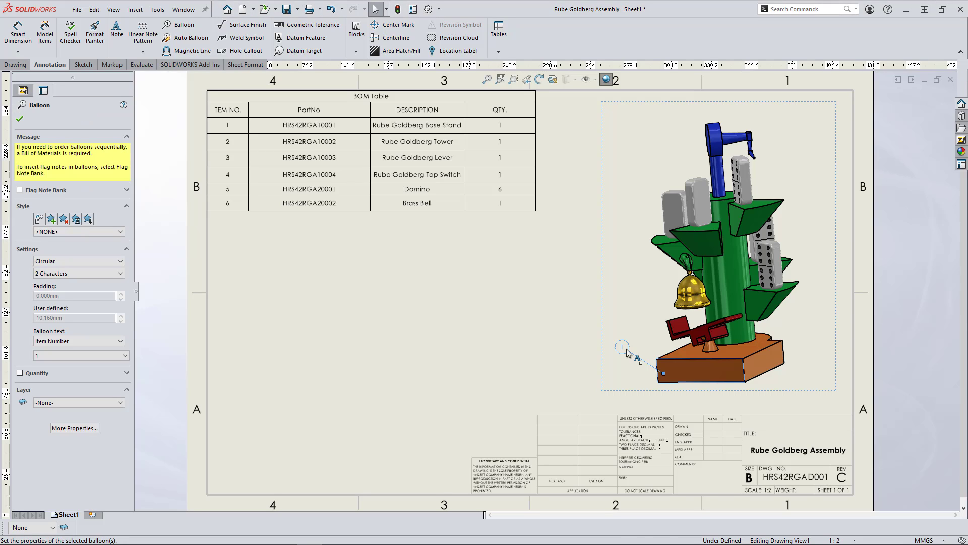
click(232, 126)
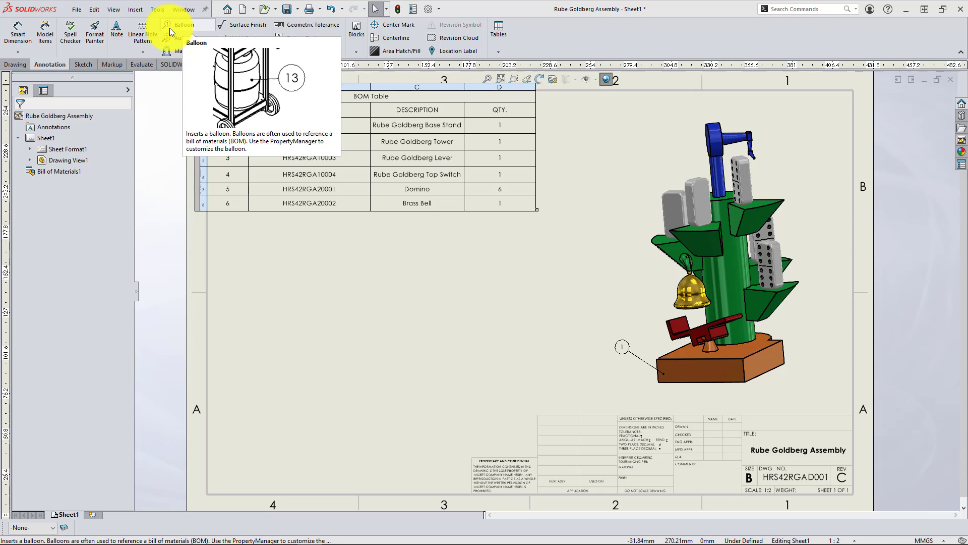
Step: Start a new balloon annotation and set its border style to Circular Split Line
click(135, 10)
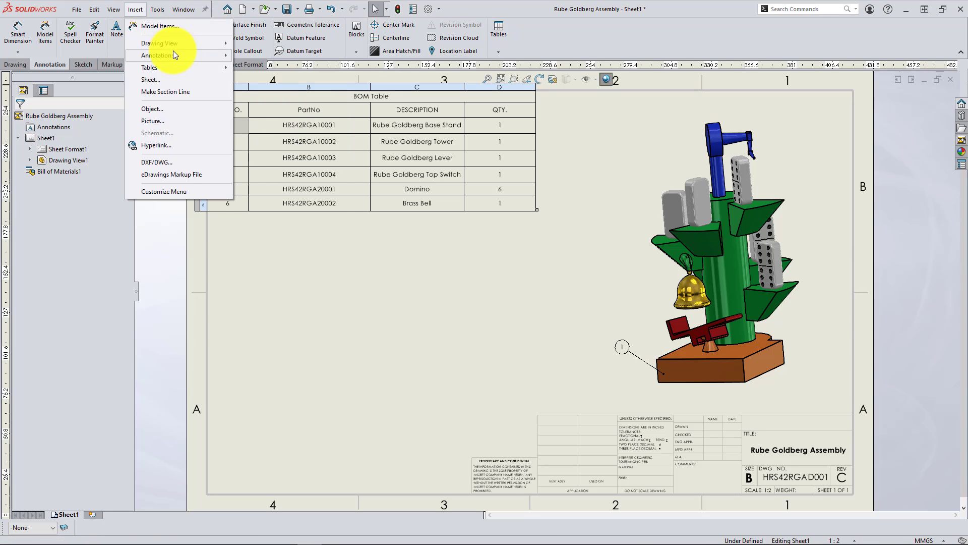
mouse_move(173, 56)
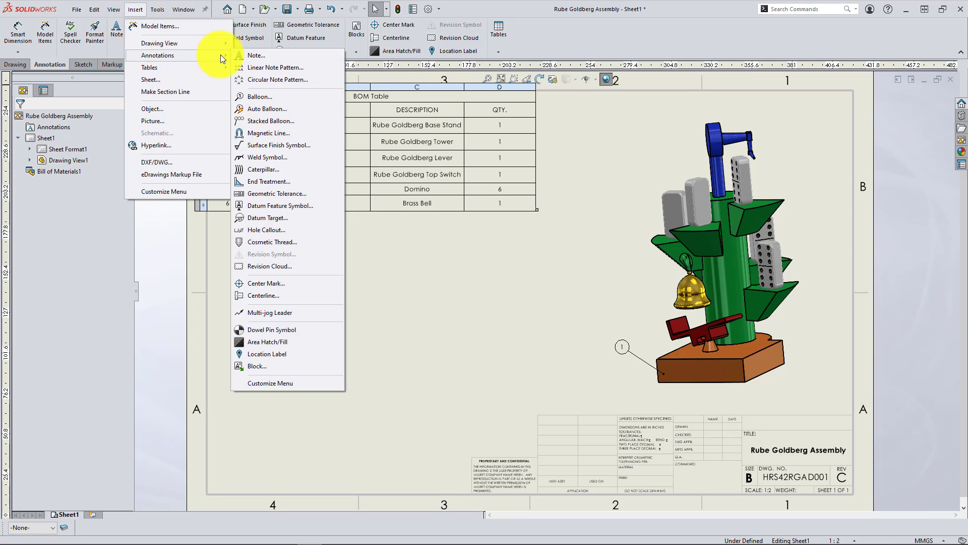
click(274, 98)
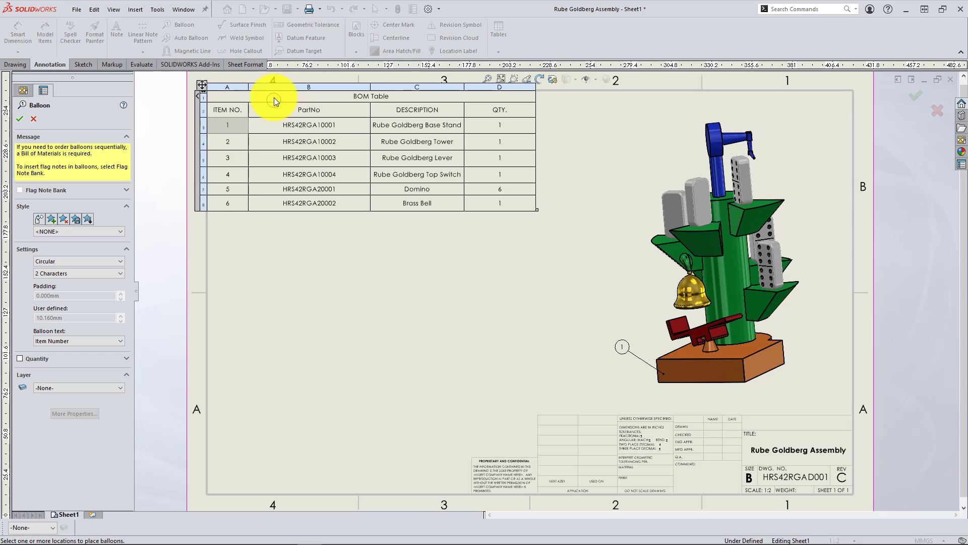
click(108, 260)
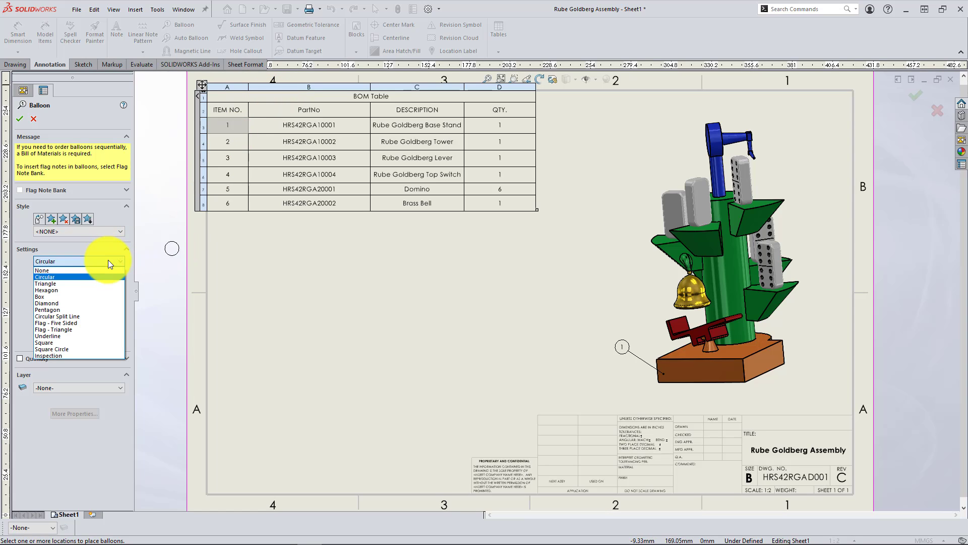
click(77, 305)
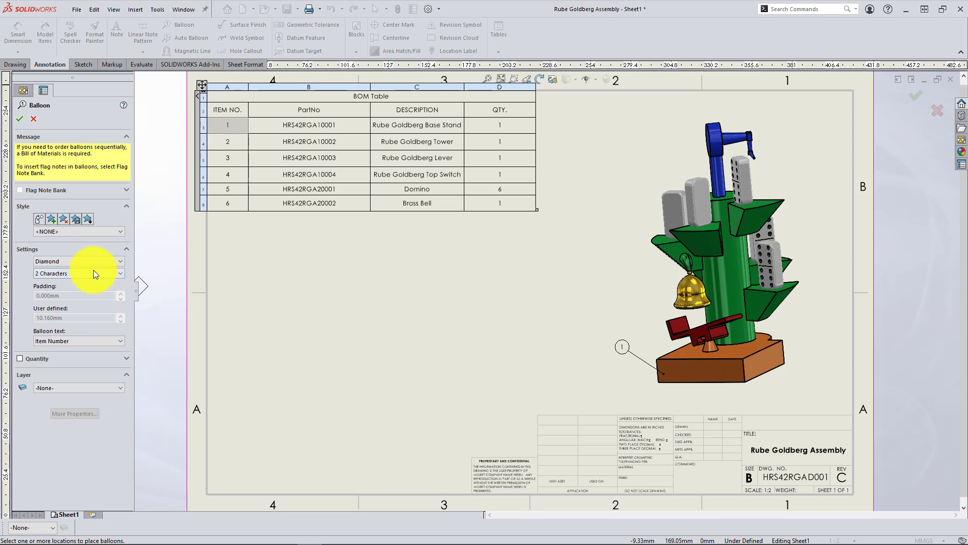
click(81, 262)
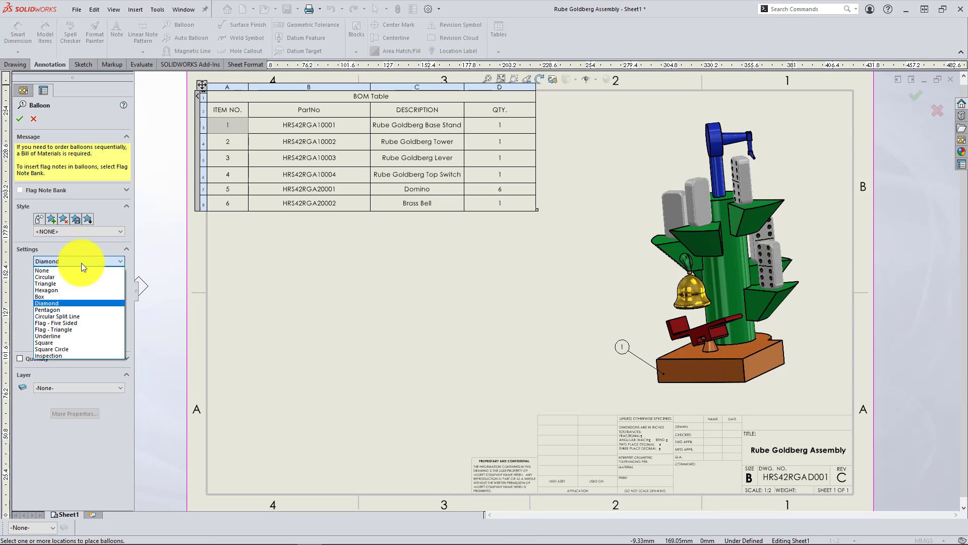
click(78, 319)
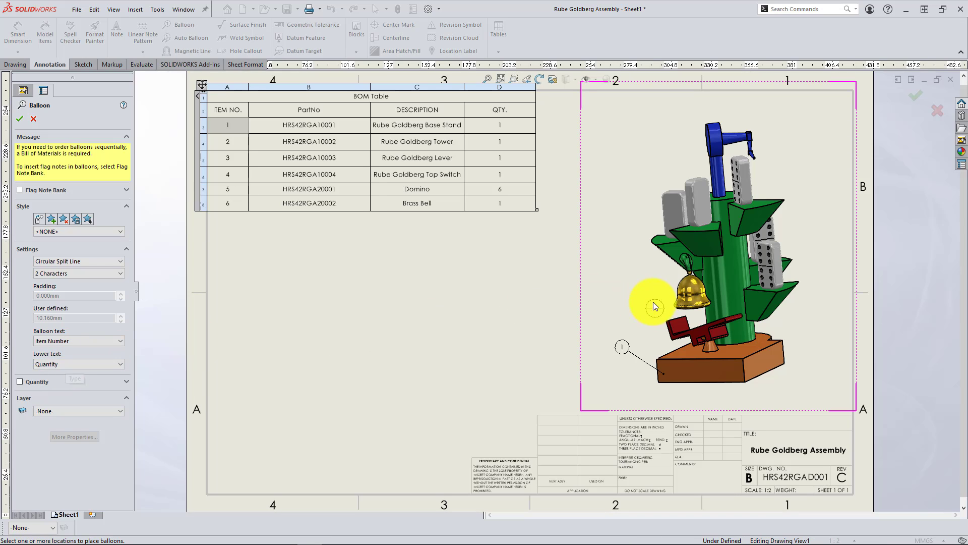
Step: Place split-line balloons on the red lever and on the leftmost domino
click(675, 325)
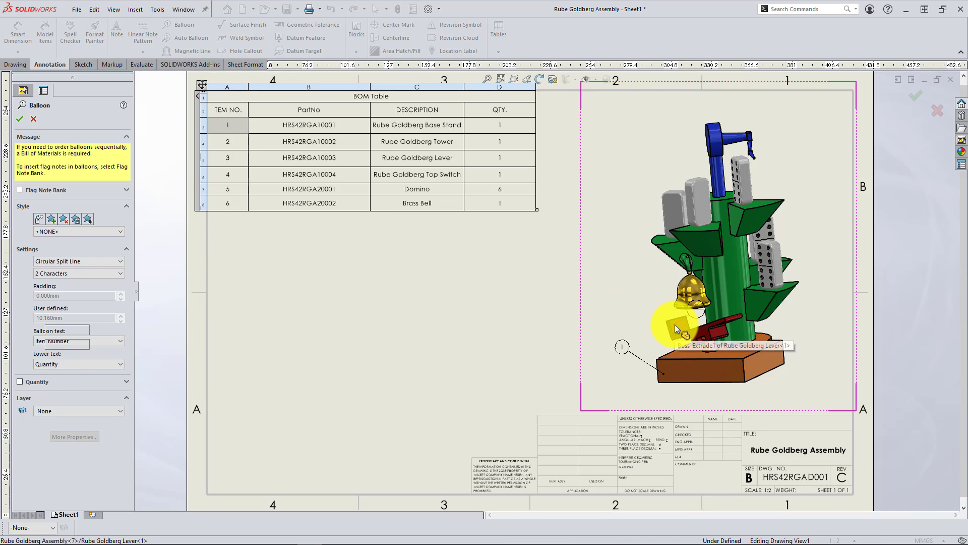
click(644, 297)
scroll(670, 303, down, 2)
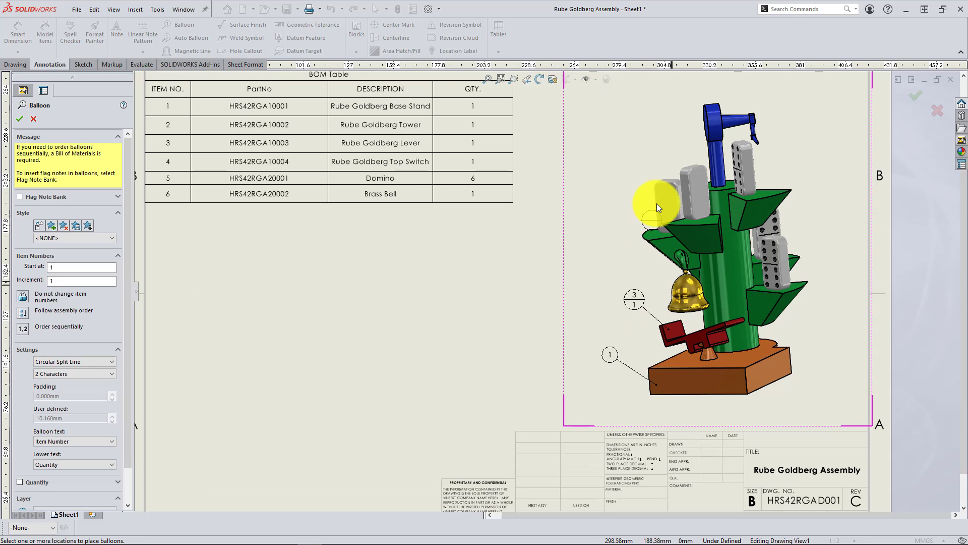
click(664, 189)
click(616, 158)
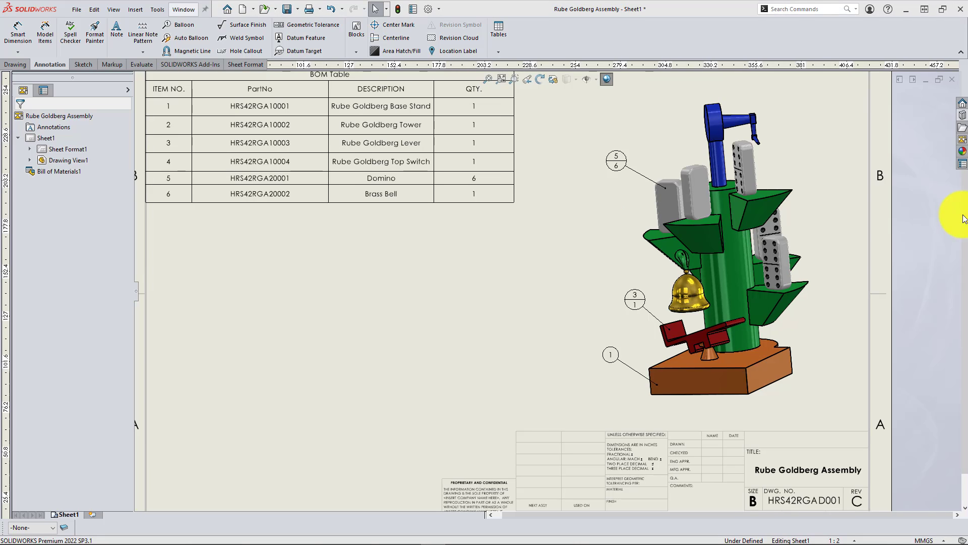
Step: Insert one copy of the Note Block - CAD Model from the SW Annotations library below the BOM table
click(962, 127)
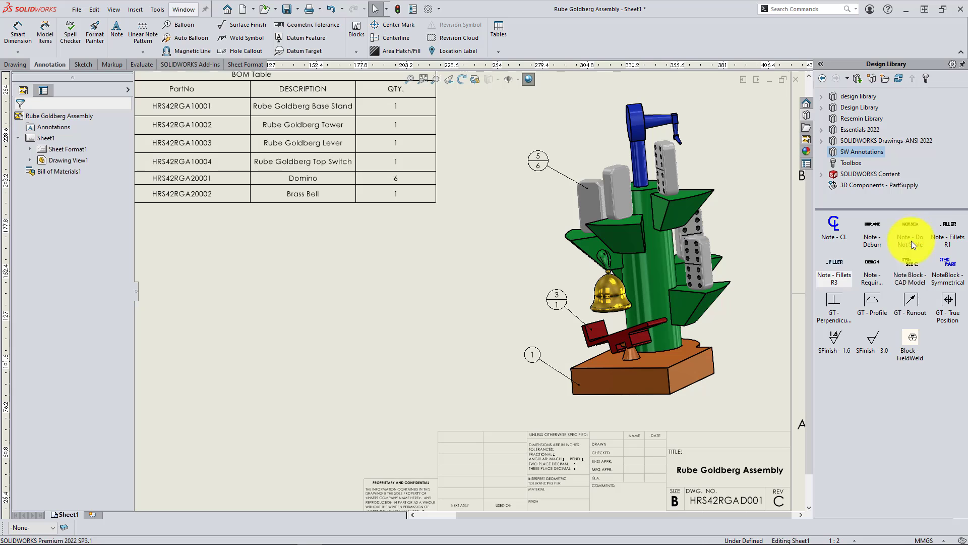
mouse_move(903, 261)
mouse_down()
mouse_move(492, 264)
mouse_move(250, 284)
mouse_up()
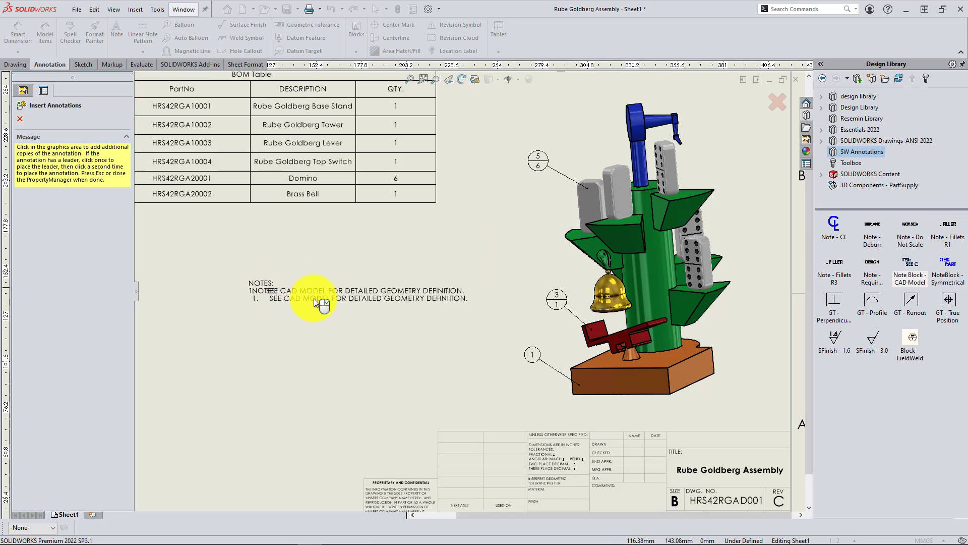
click(779, 116)
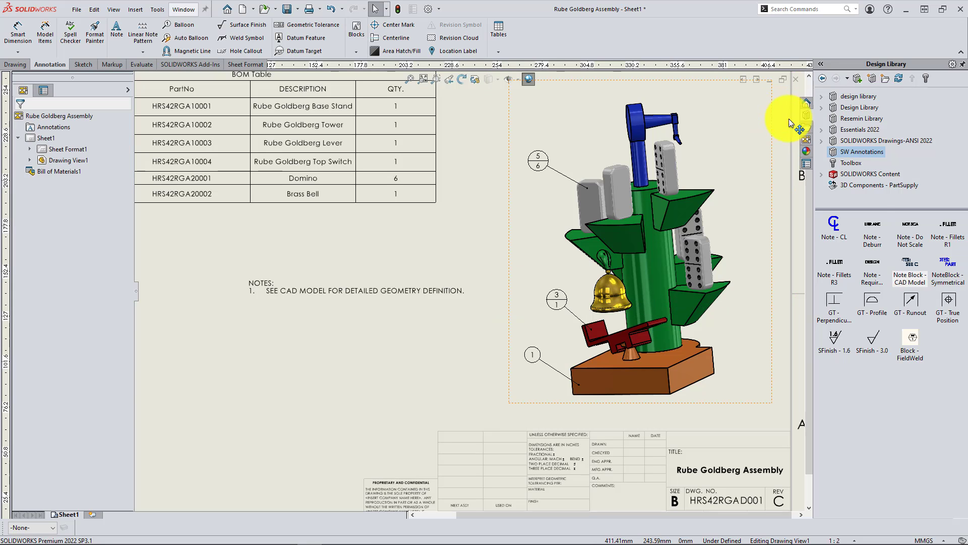
Step: Append the design modification approval note and the Note - Fillets R3 from the library to the notes block
mouse_move(871, 264)
mouse_down()
mouse_move(478, 297)
mouse_move(341, 293)
mouse_up()
click(341, 293)
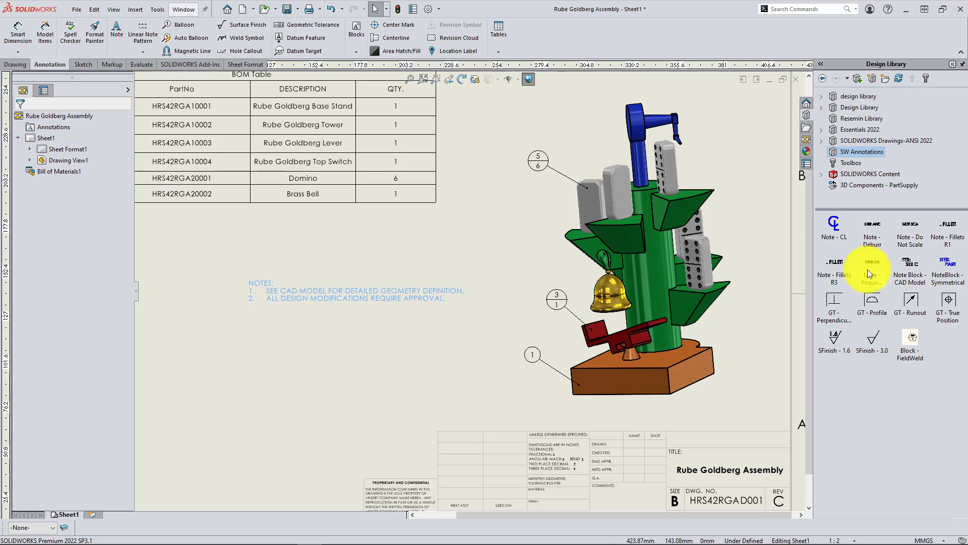
drag(847, 275, 378, 296)
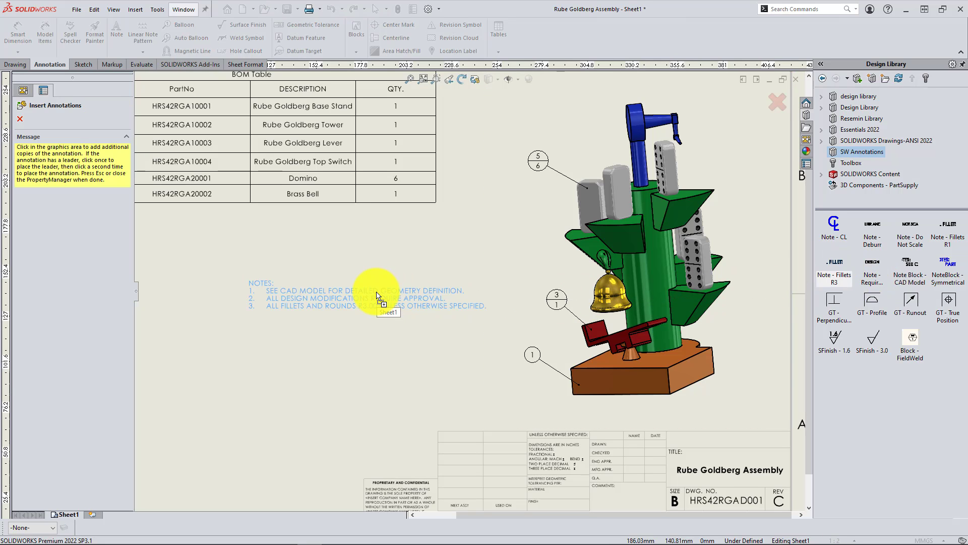
click(378, 296)
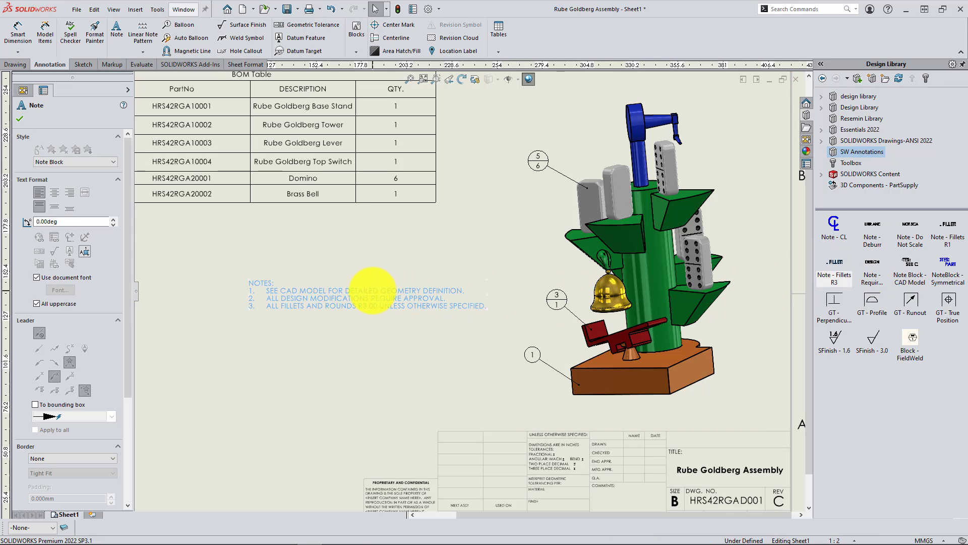
Step: Add note number 1 in the notes block to the flag note bank with a Flag - Triangle border
double_click(374, 293)
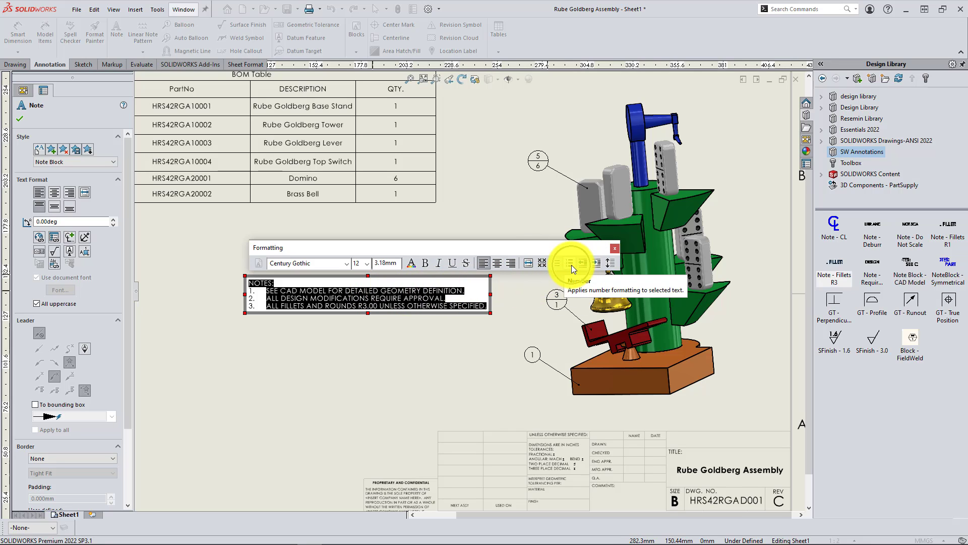
click(253, 301)
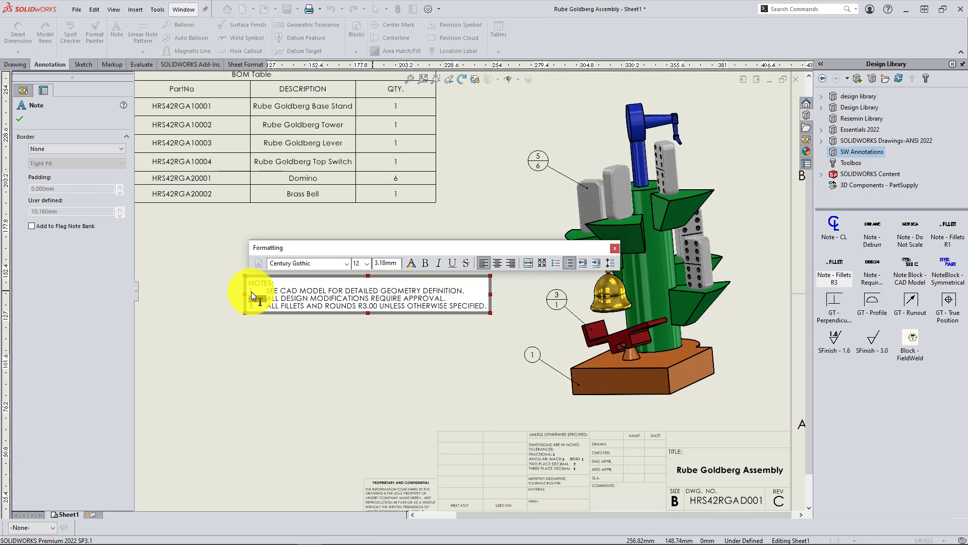
click(252, 291)
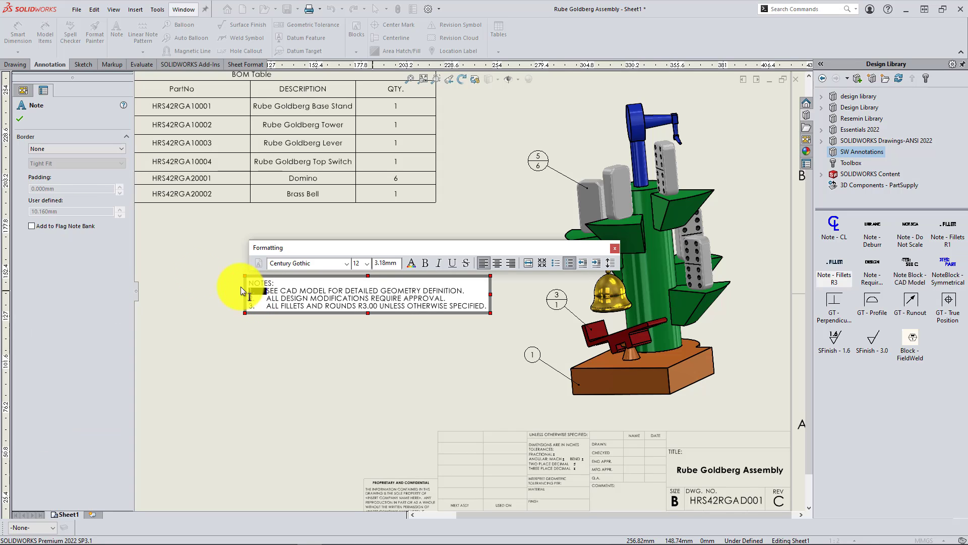
click(32, 226)
click(48, 148)
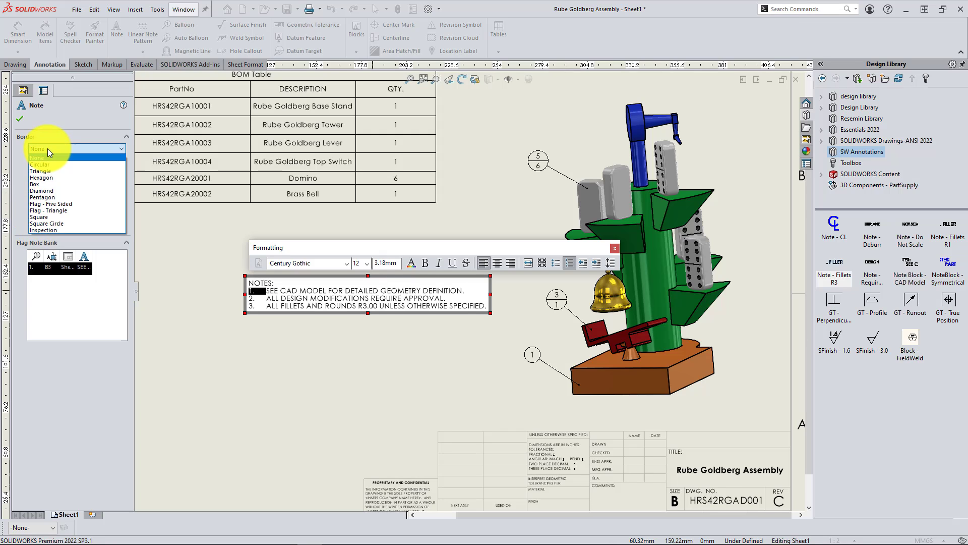
click(38, 210)
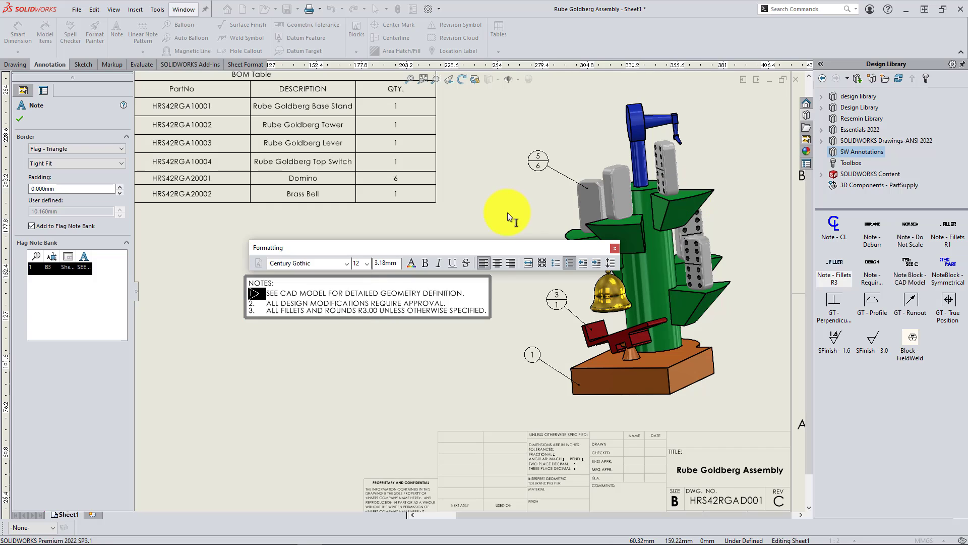
click(22, 117)
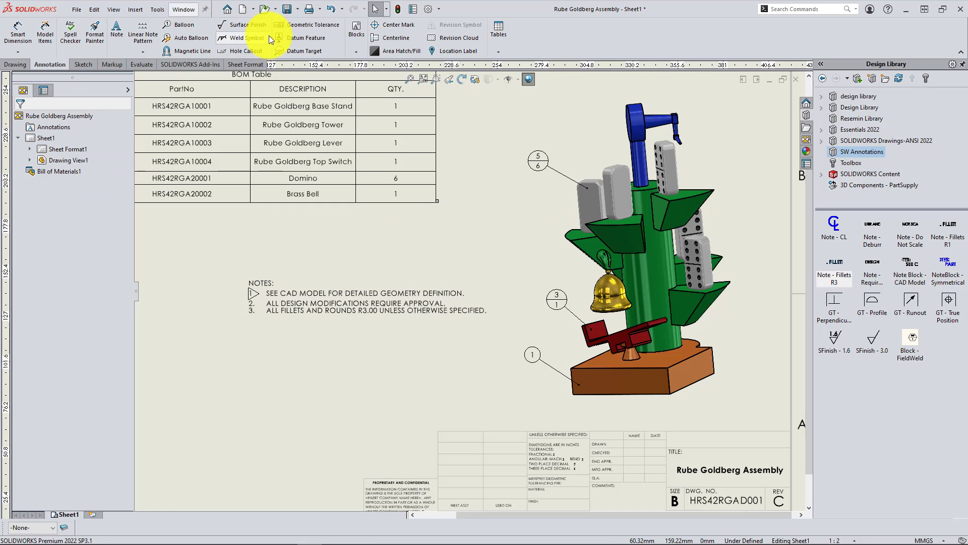
Step: Attach a balloon with flag note 1 from the flag note bank to the tower's upper green shelf
click(195, 30)
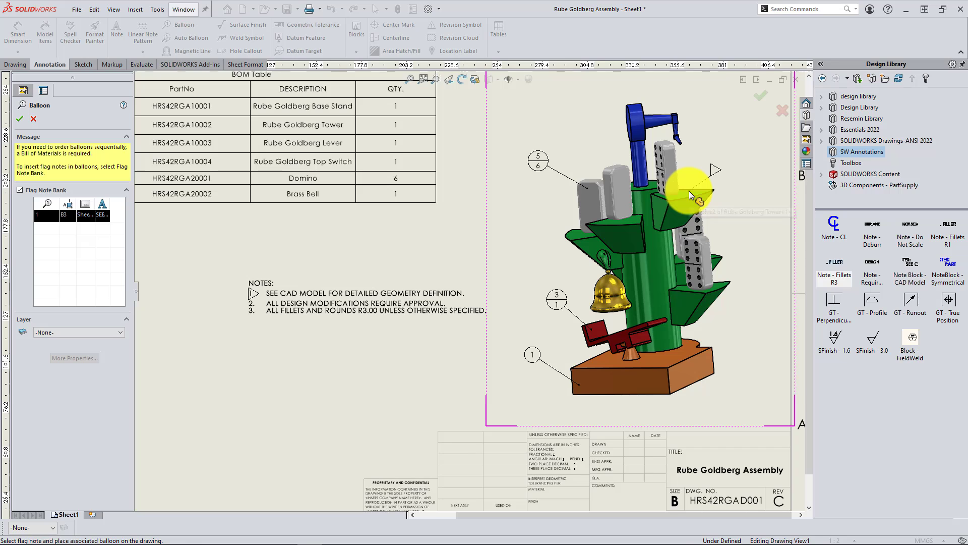
click(689, 193)
click(736, 165)
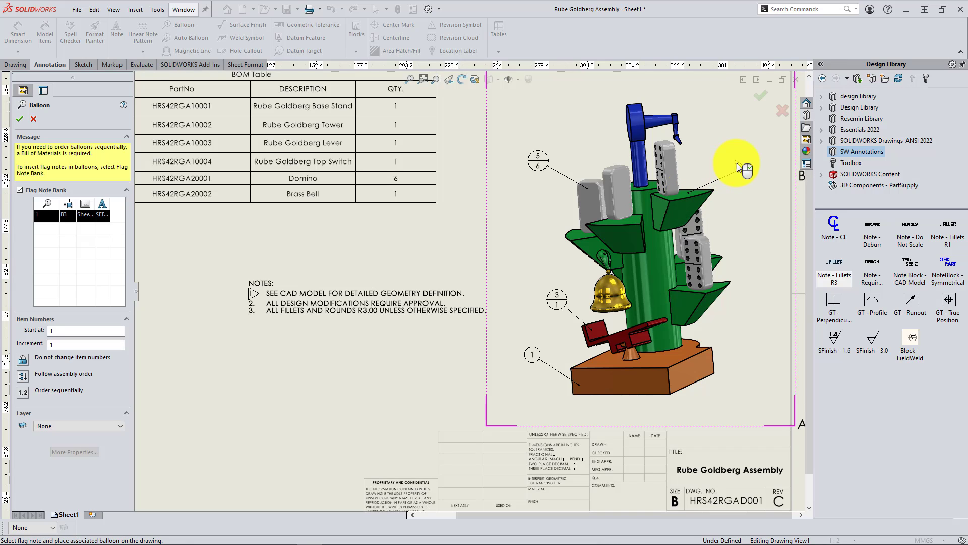
right_click(746, 173)
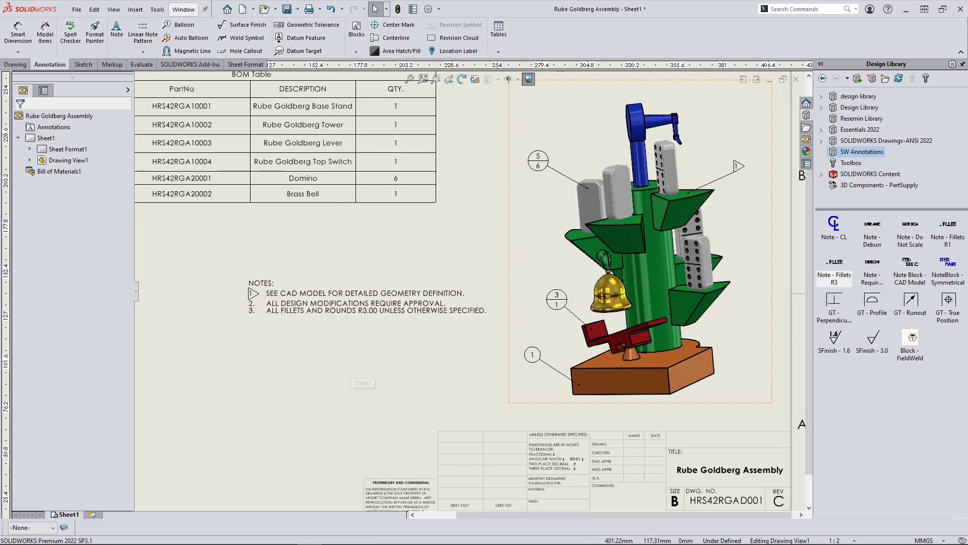
Step: Close the Design Library and add the note "FOR REFERENCE ONLY" beside the bell in the drawing view
key(f)
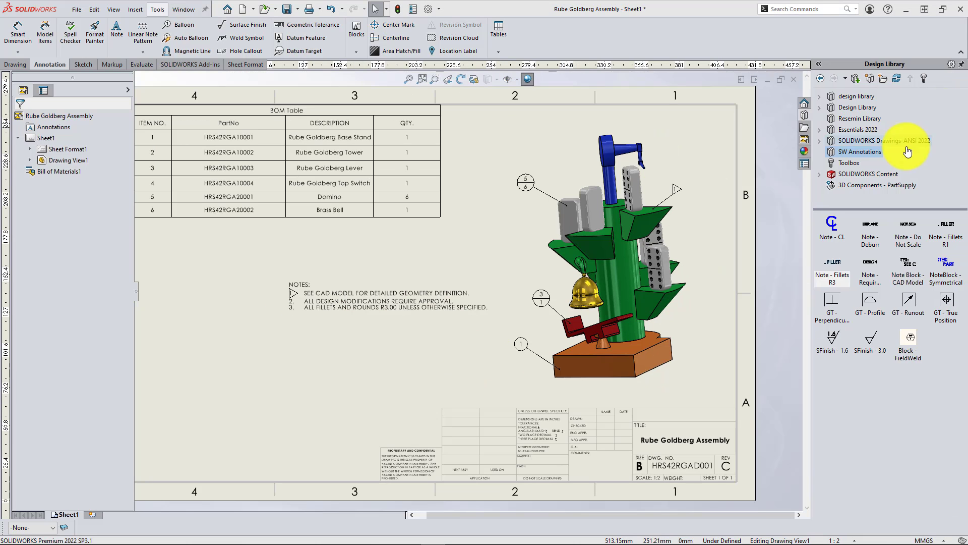
click(962, 64)
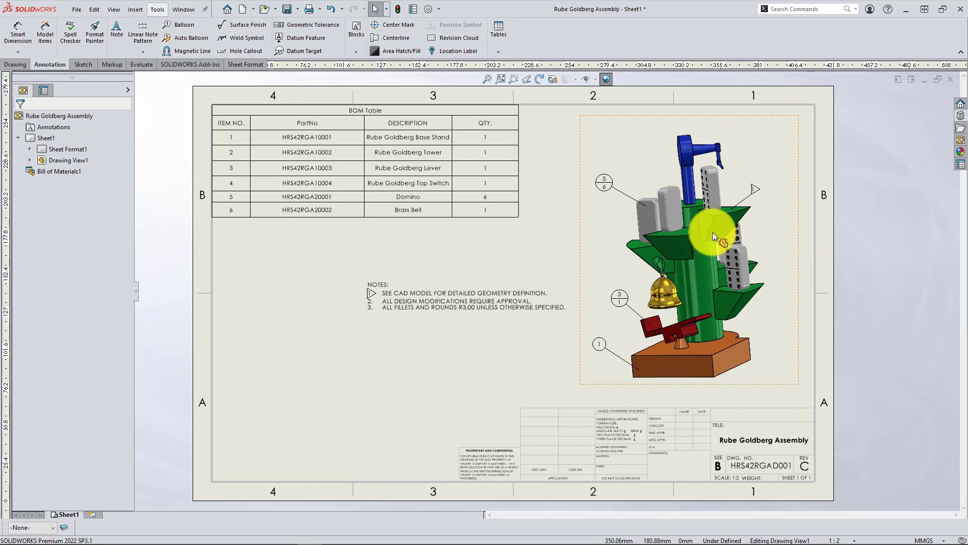
scroll(713, 233, down, 3)
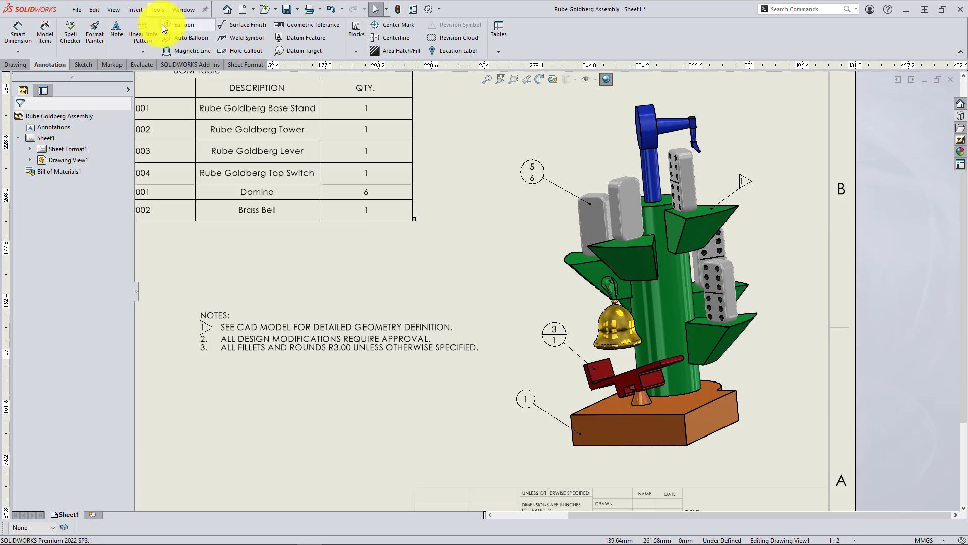
click(118, 27)
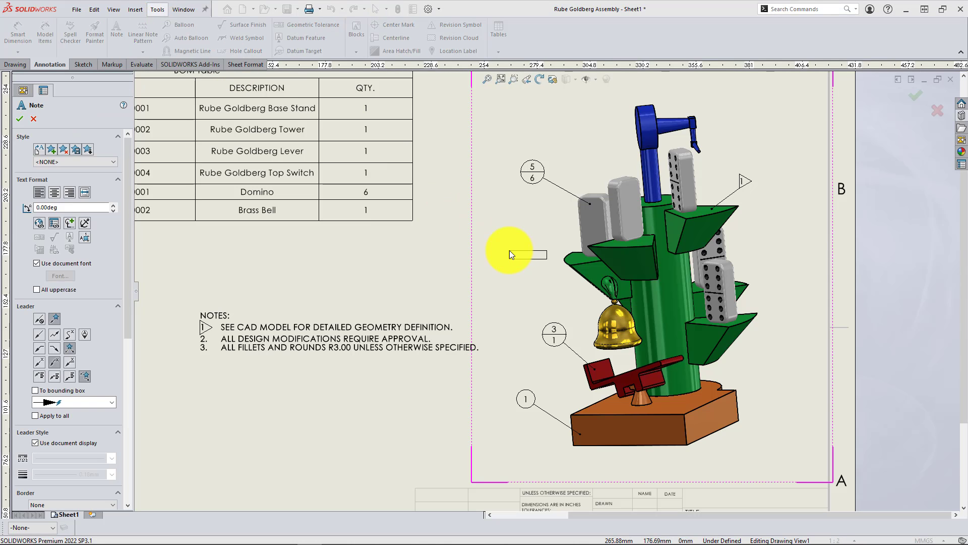
click(483, 287)
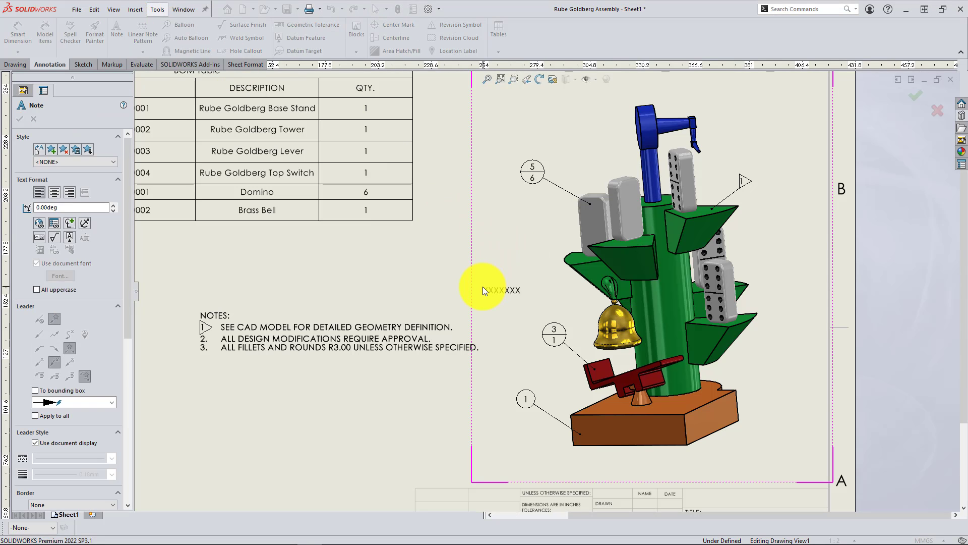
text(FOR)
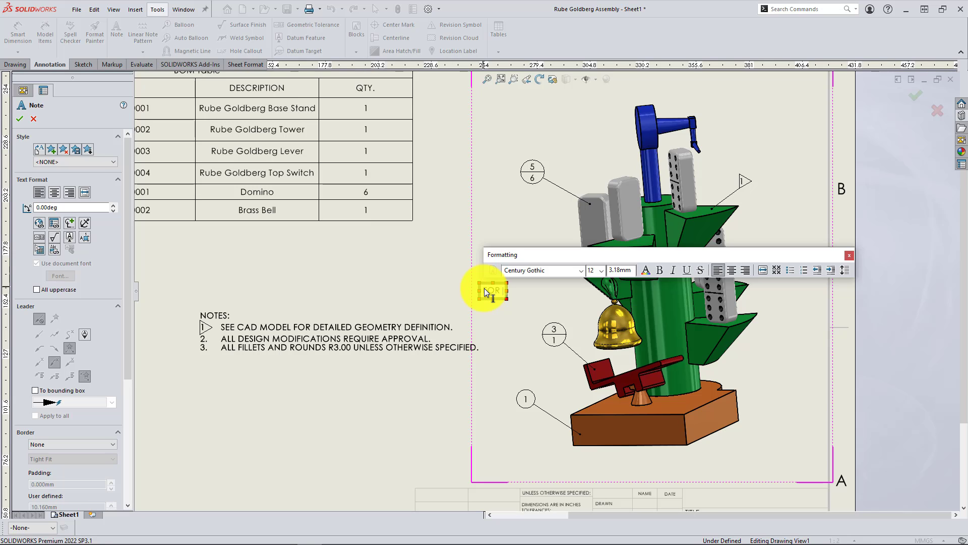
text( REFERENCE ON)
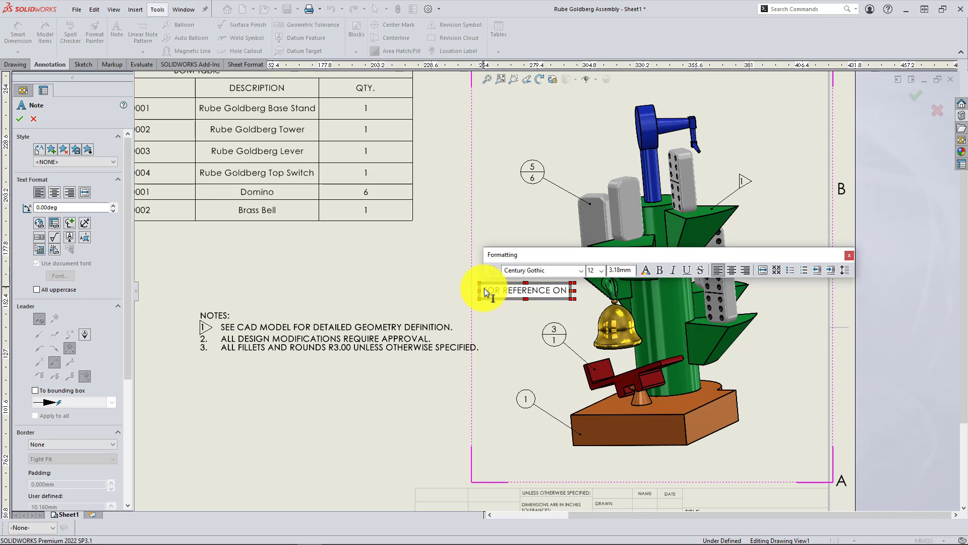
text(LY)
click(494, 316)
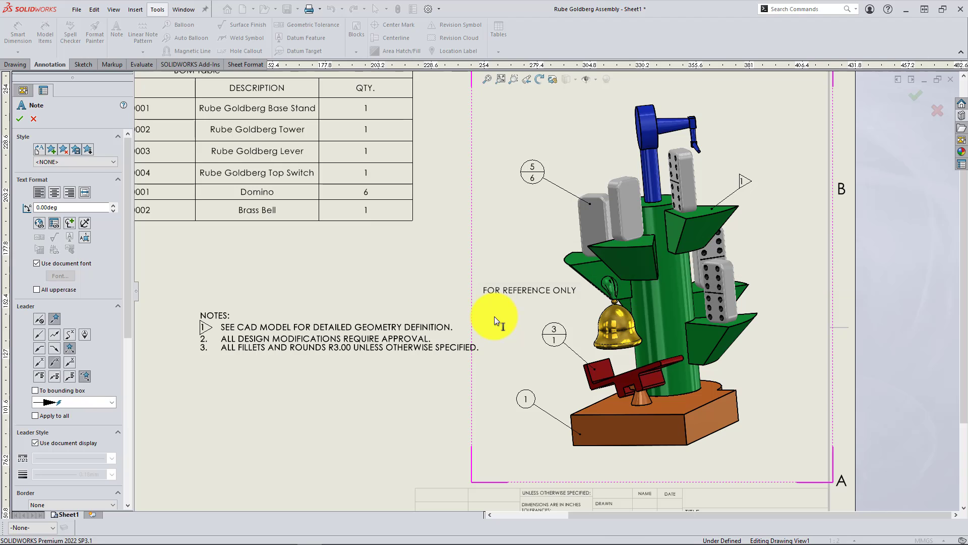
Step: Close the note and attach a circular item-number balloon to the bell, placed beneath the FOR REFERENCE ONLY note
key(Escape)
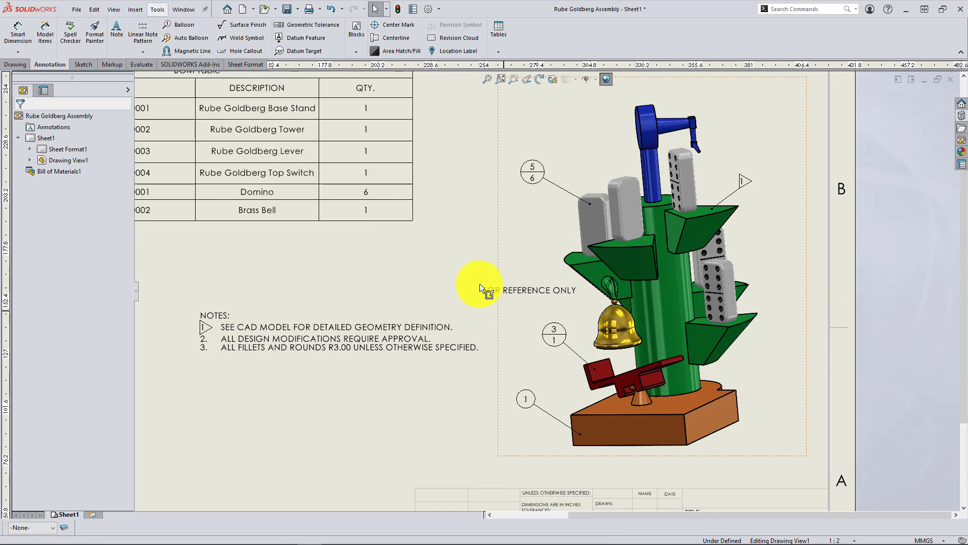
click(180, 27)
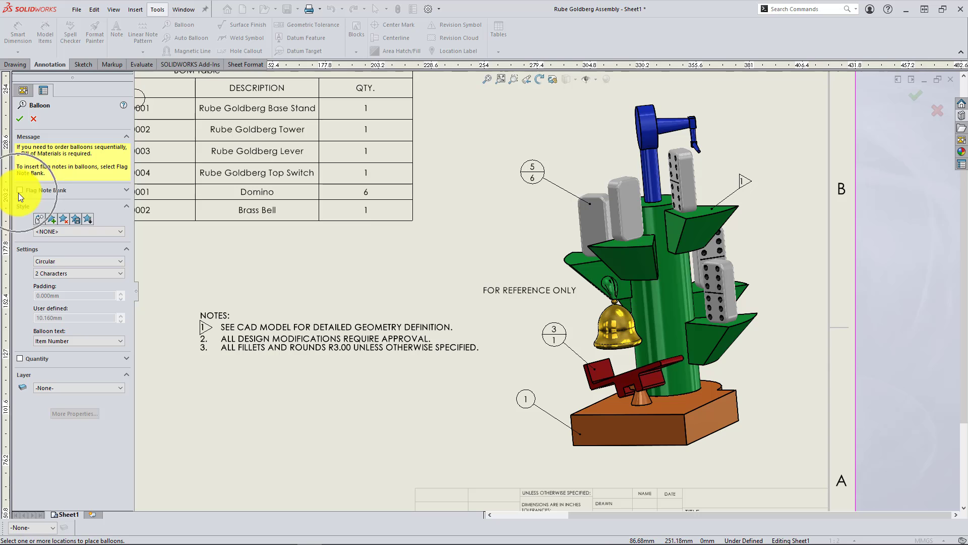
click(604, 316)
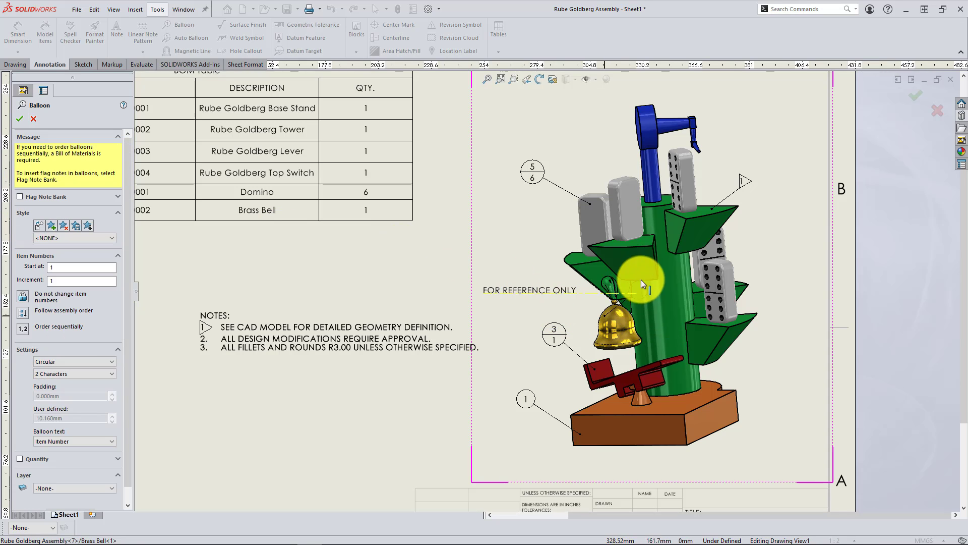
click(527, 301)
key(Escape)
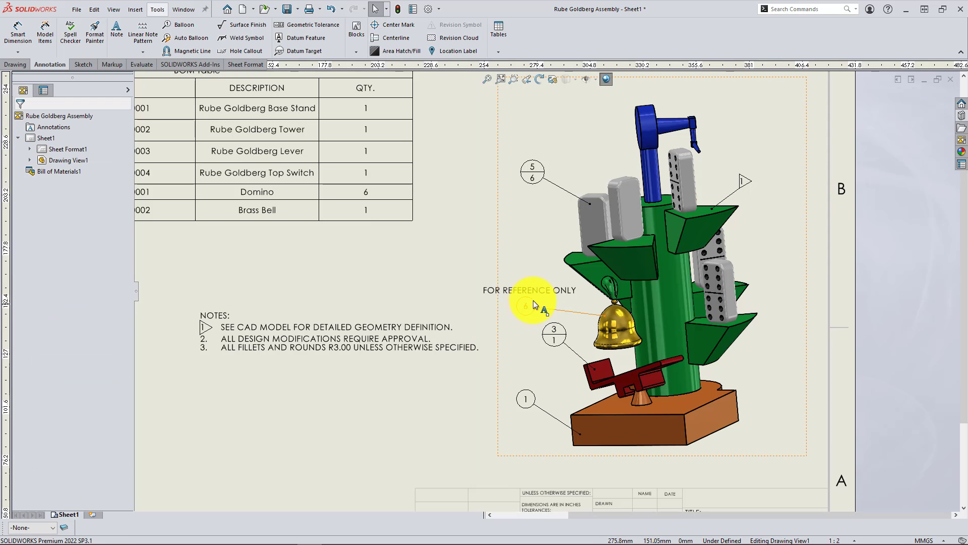
Step: Align the bell's balloon with the FOR REFERENCE ONLY note above it and group the two annotations
click(526, 309)
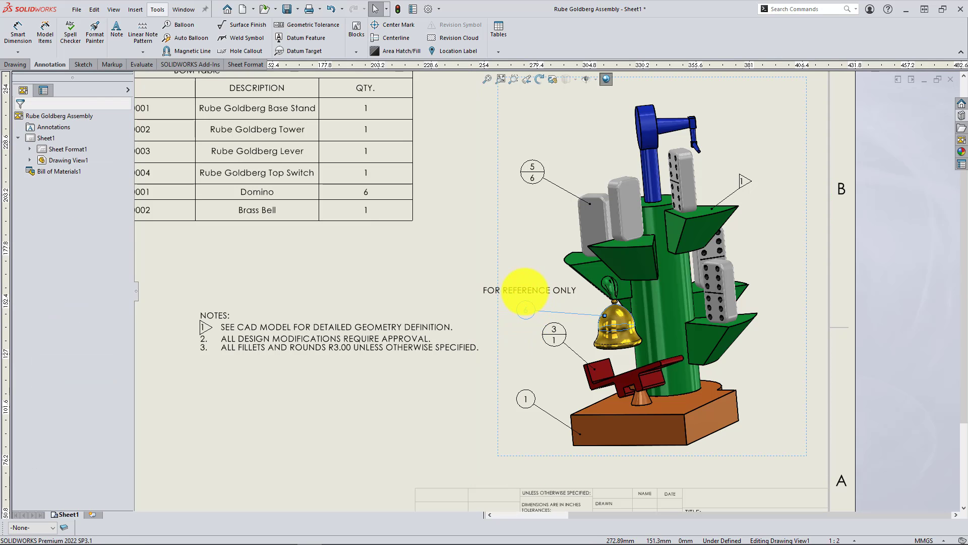
click(524, 284)
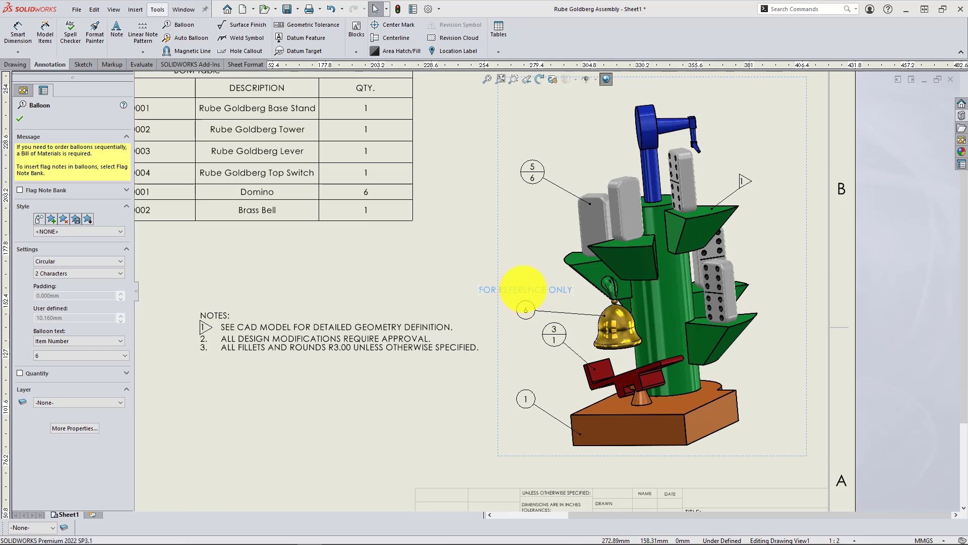
click(526, 310)
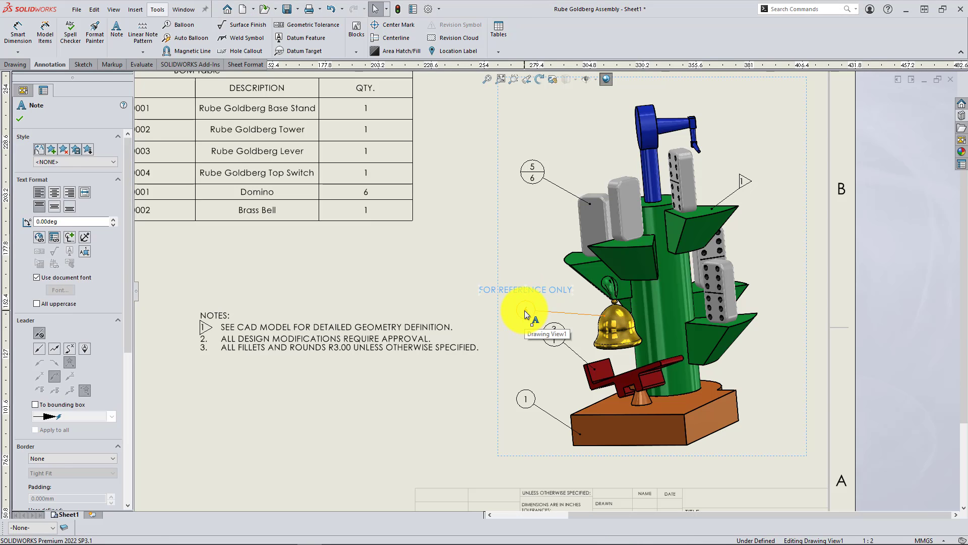
right_click(526, 311)
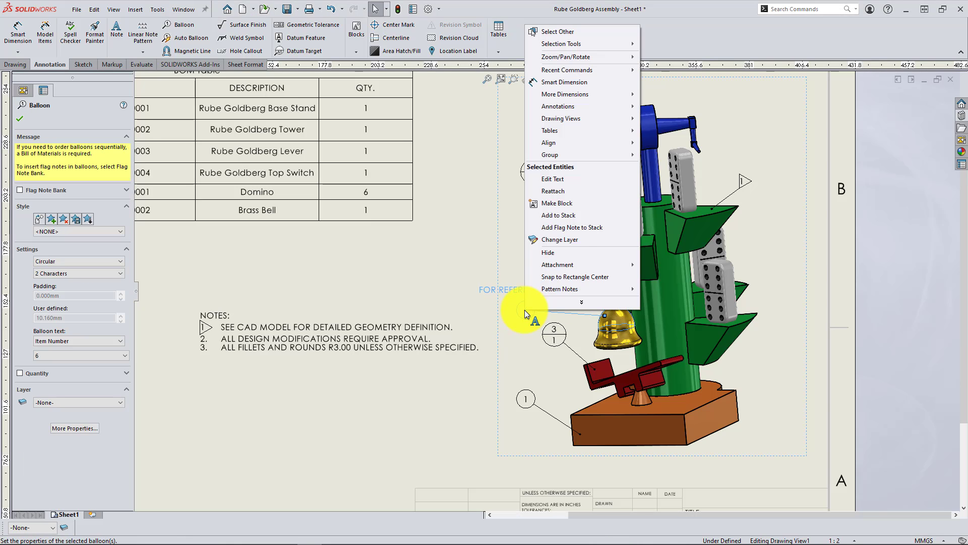
mouse_move(576, 156)
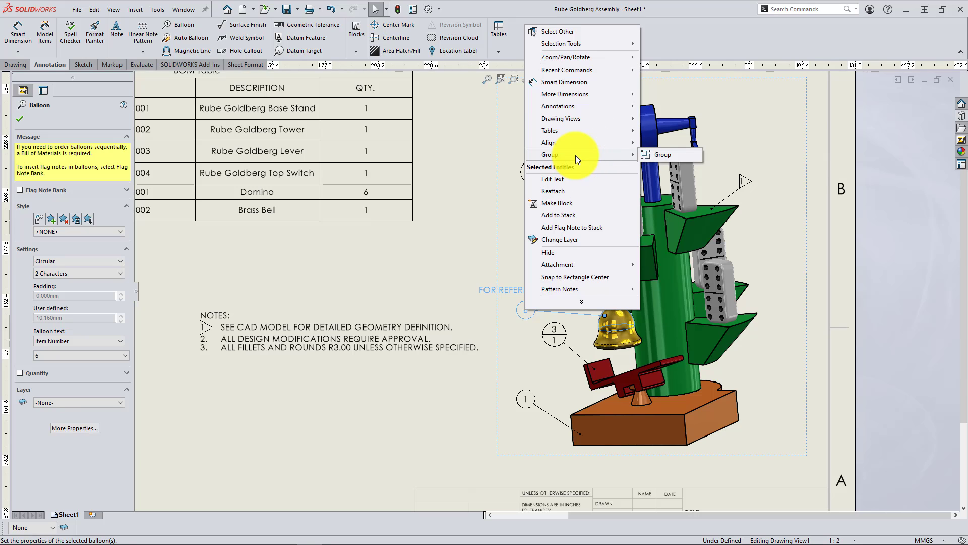
click(661, 158)
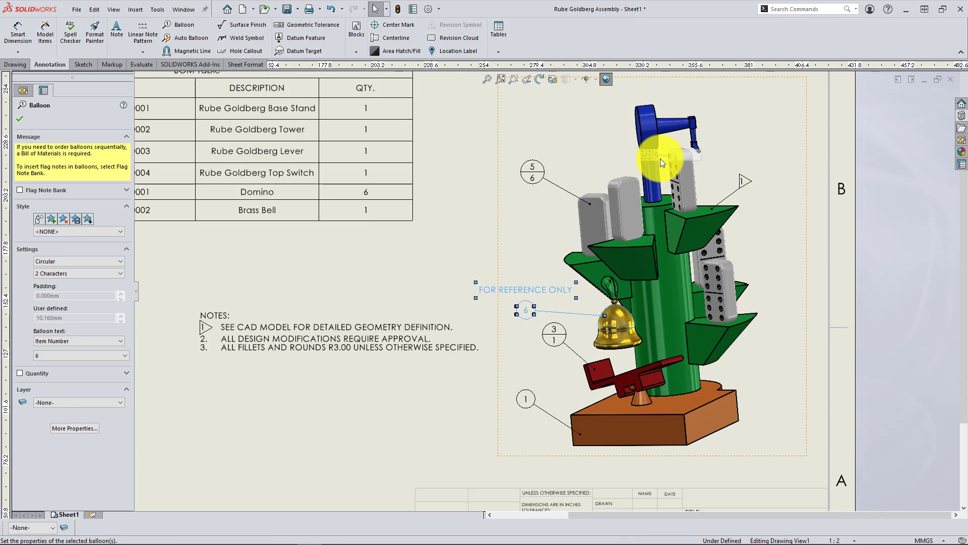
click(530, 259)
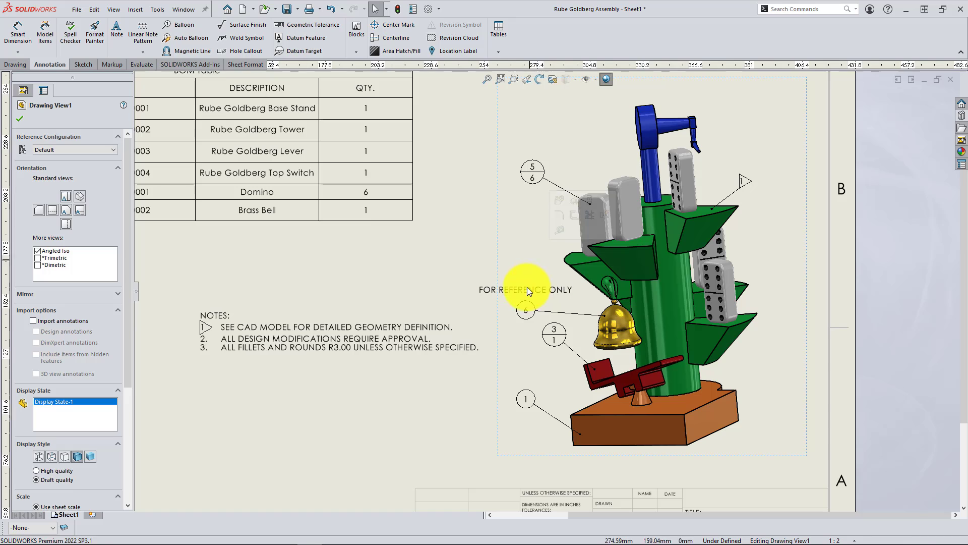
Step: Move the grouped note and balloon away from the bell, and back closer by its balloon
drag(528, 286, 518, 272)
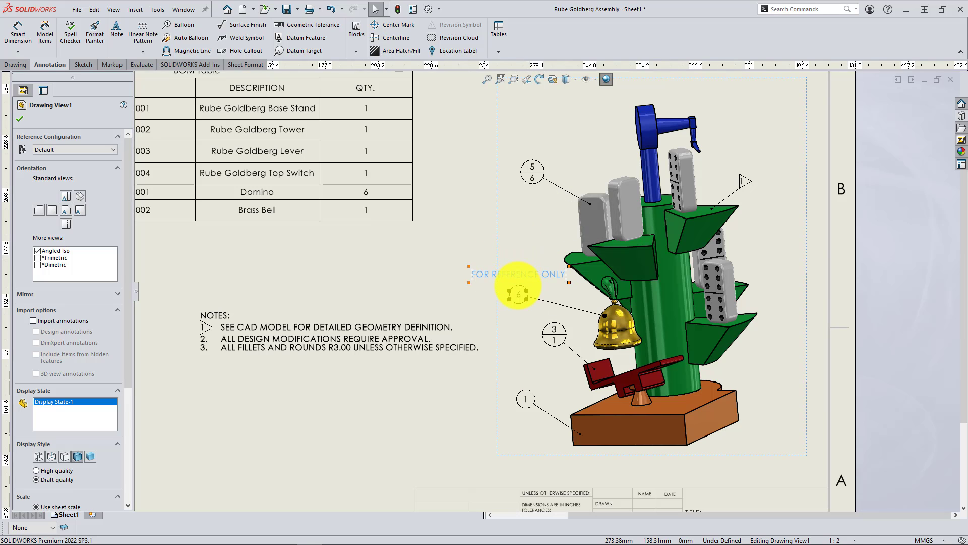
click(456, 292)
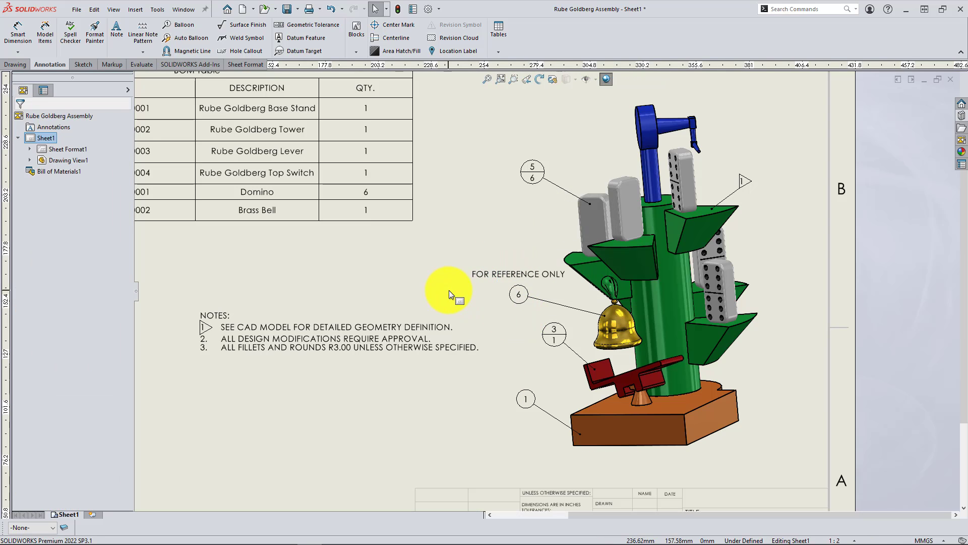
mouse_move(510, 292)
mouse_down()
mouse_move(513, 310)
mouse_move(525, 302)
mouse_up()
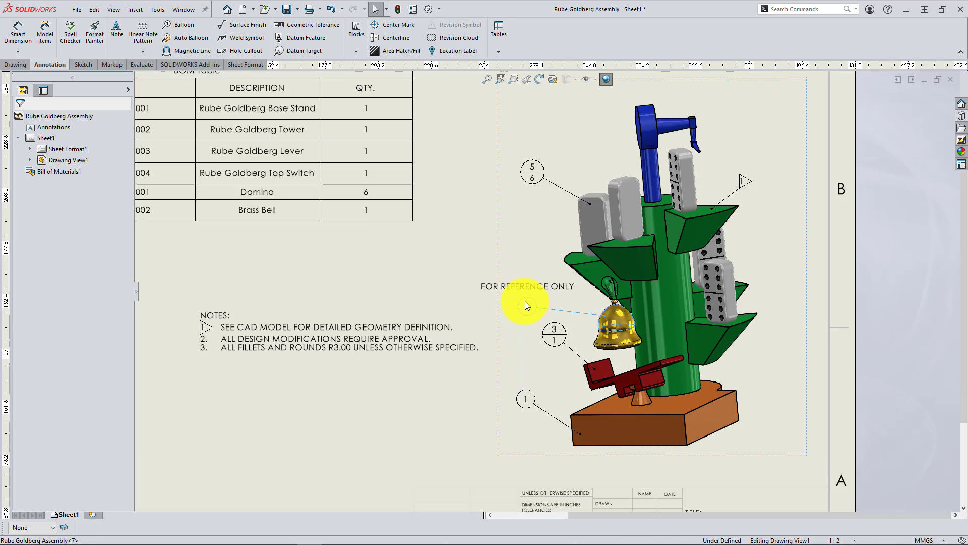
click(506, 254)
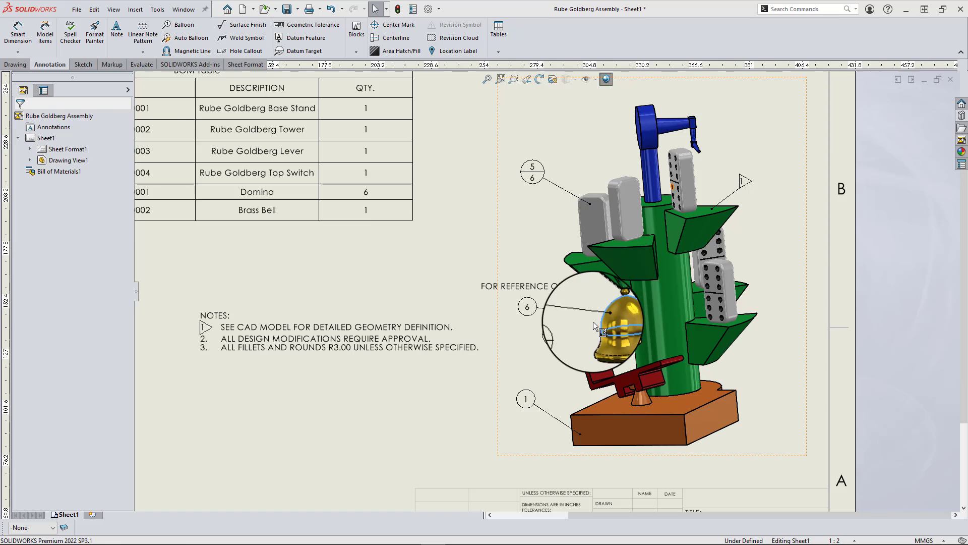
Step: Reattach the bell balloon's leader from the bell's face to its outer edge
drag(593, 321, 605, 316)
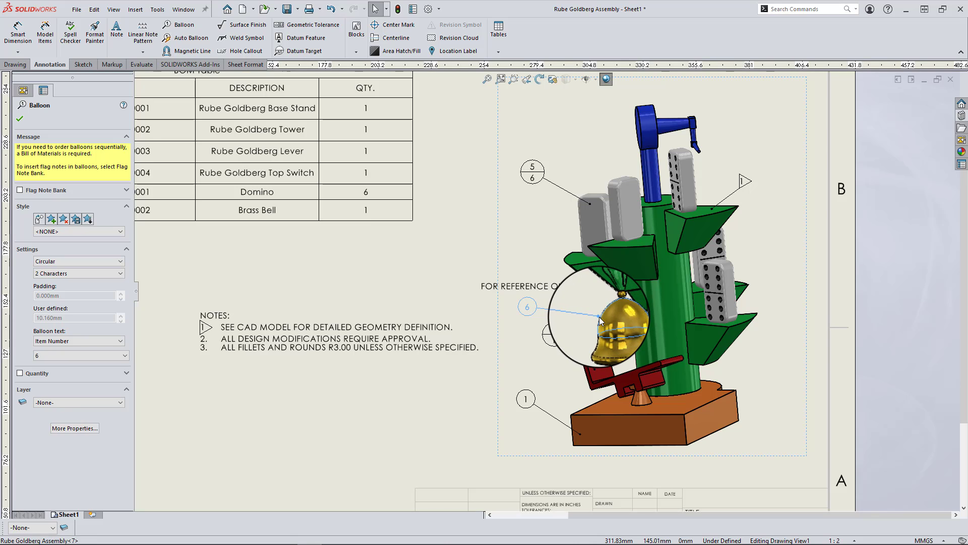
click(600, 317)
scroll(601, 317, down, 3)
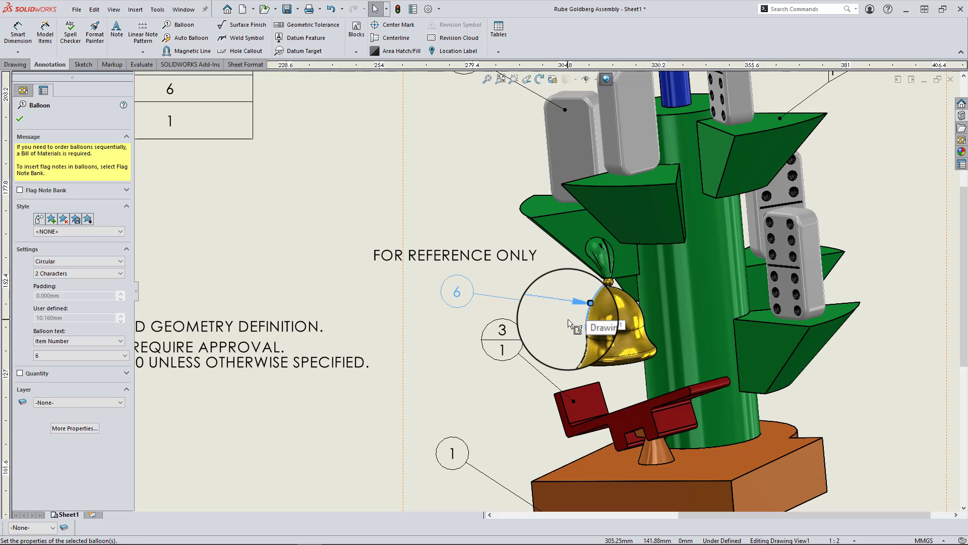
click(567, 319)
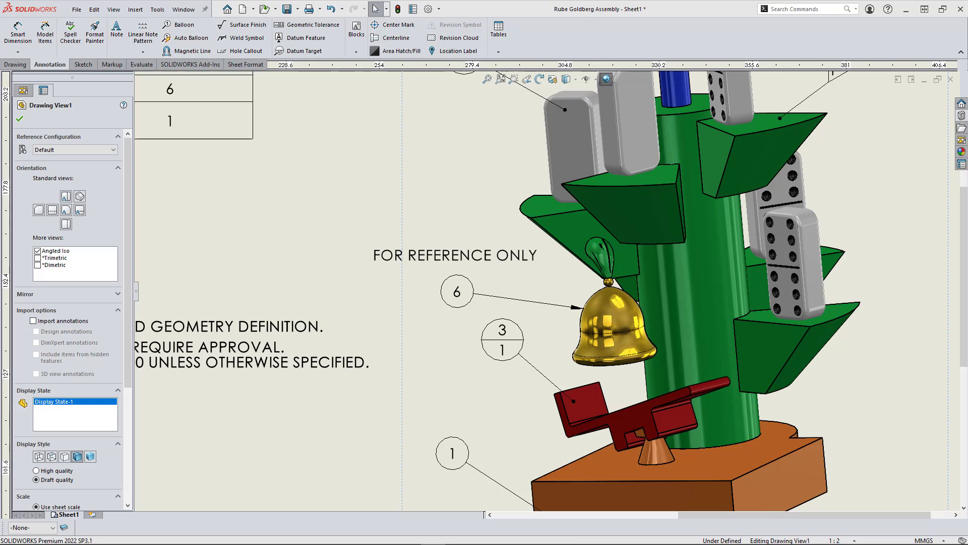
Step: Delete the note and all balloons from the drawing view: bell, lever, base, domino and flag note
click(462, 300)
key(Delete)
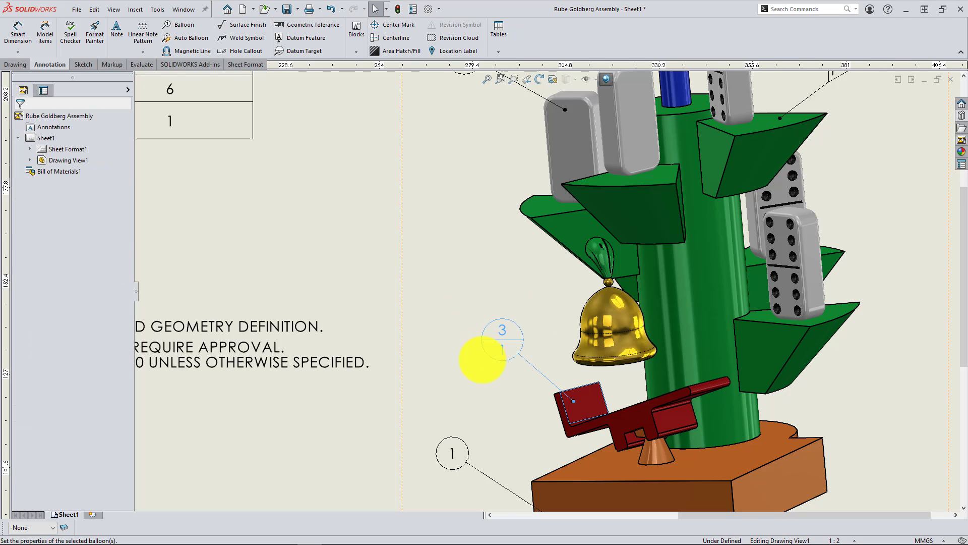
click(456, 445)
click(450, 448)
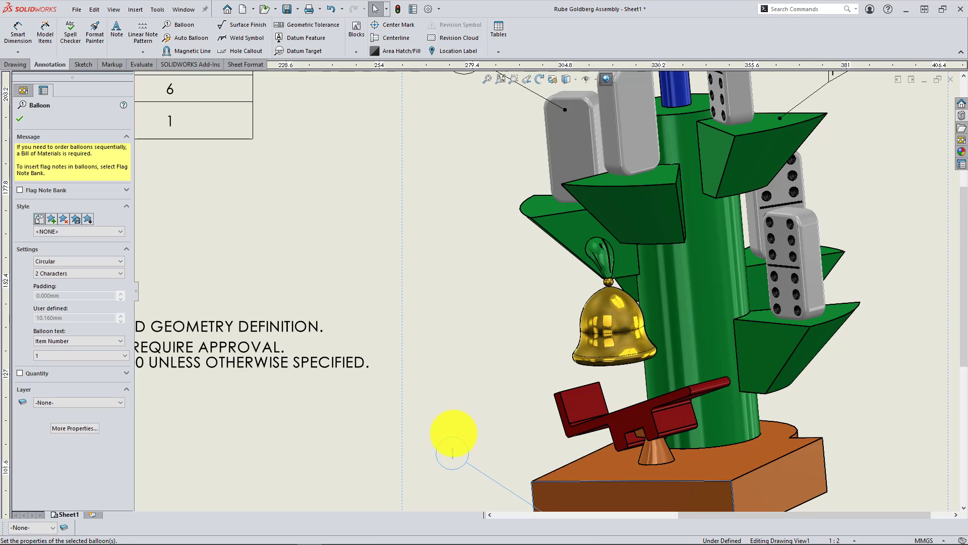
key(Delete)
scroll(504, 328, up, 3)
click(506, 177)
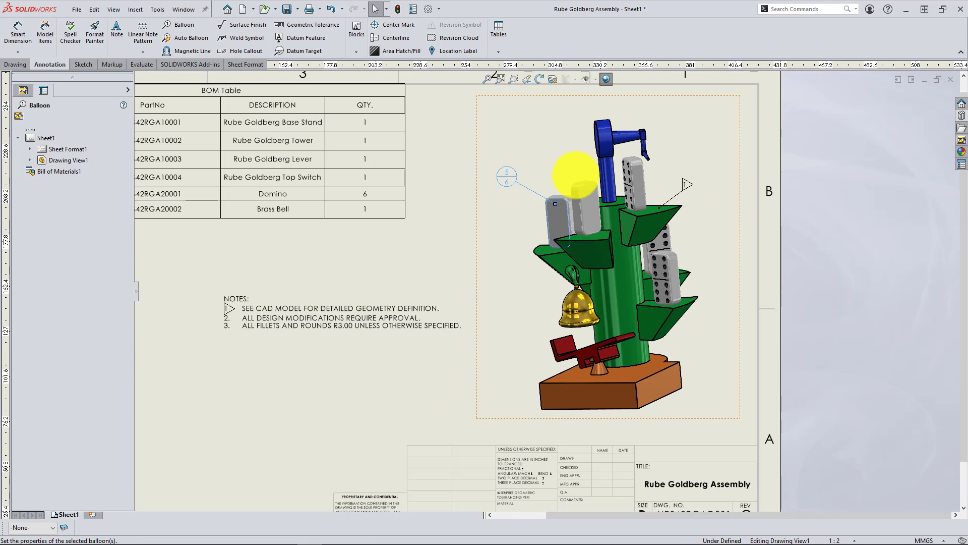
key(Delete)
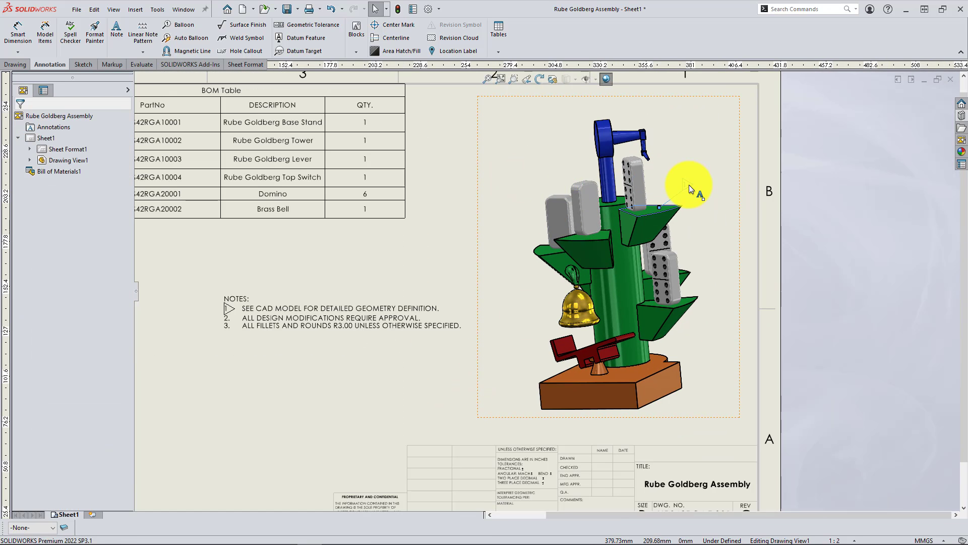
click(738, 173)
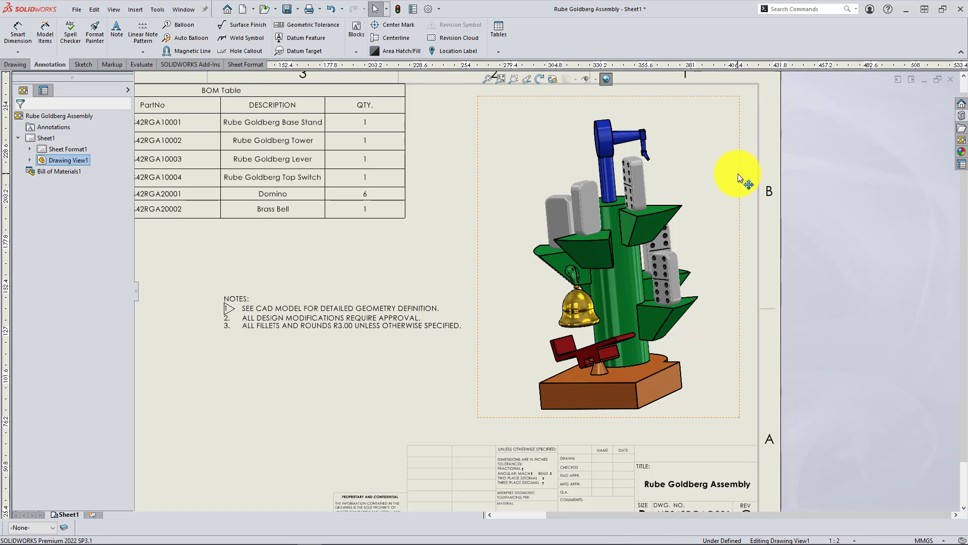
Step: Set up Auto Balloon for the drawing view with a circular layout and pull the balloons in close around the model
click(191, 37)
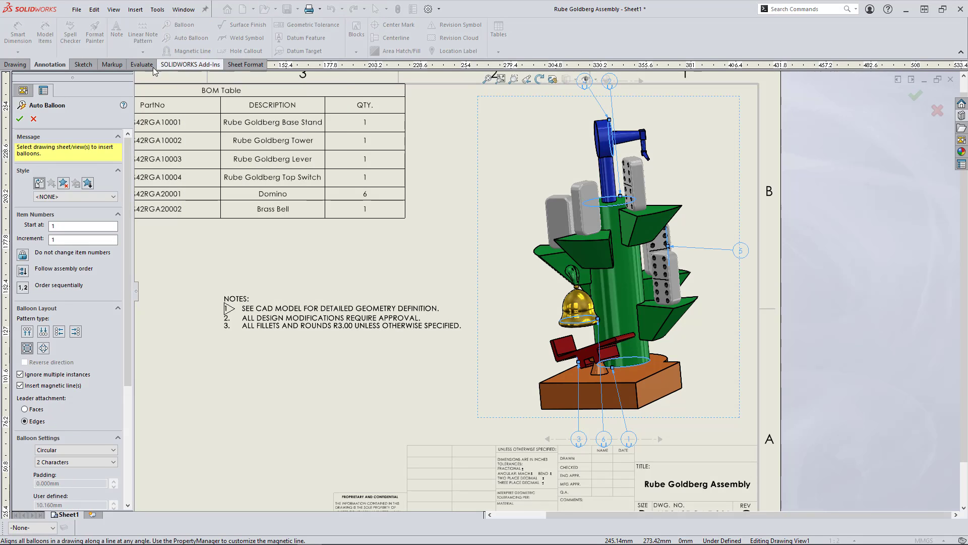
click(27, 331)
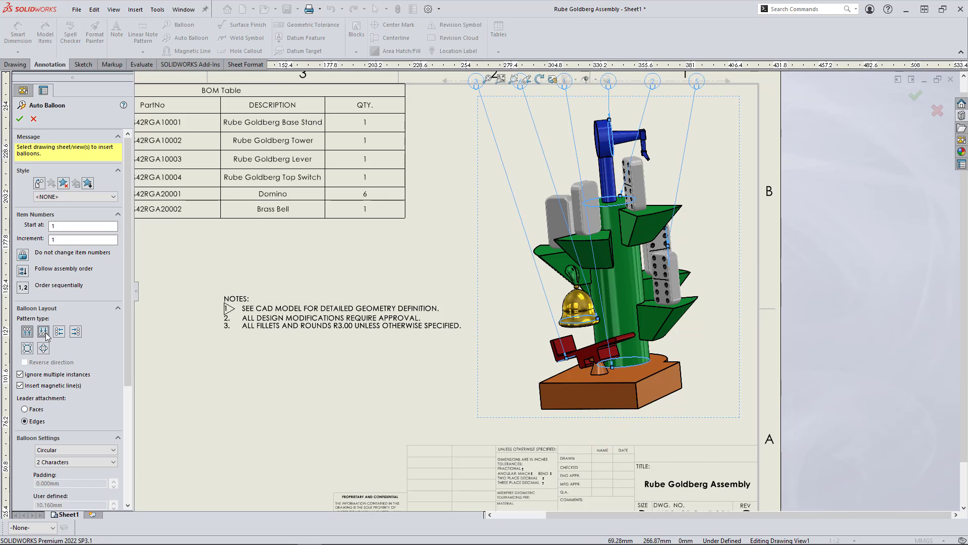
click(44, 333)
click(75, 332)
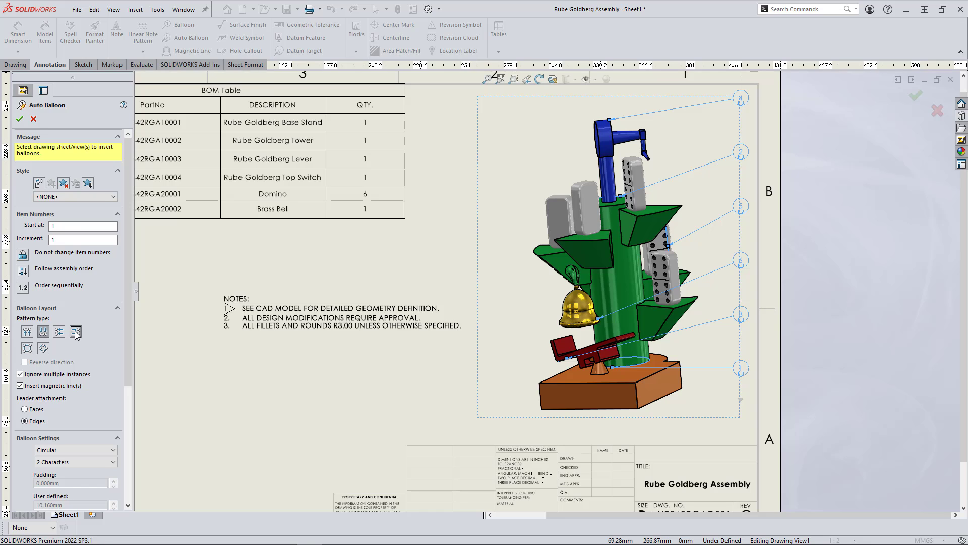
click(46, 345)
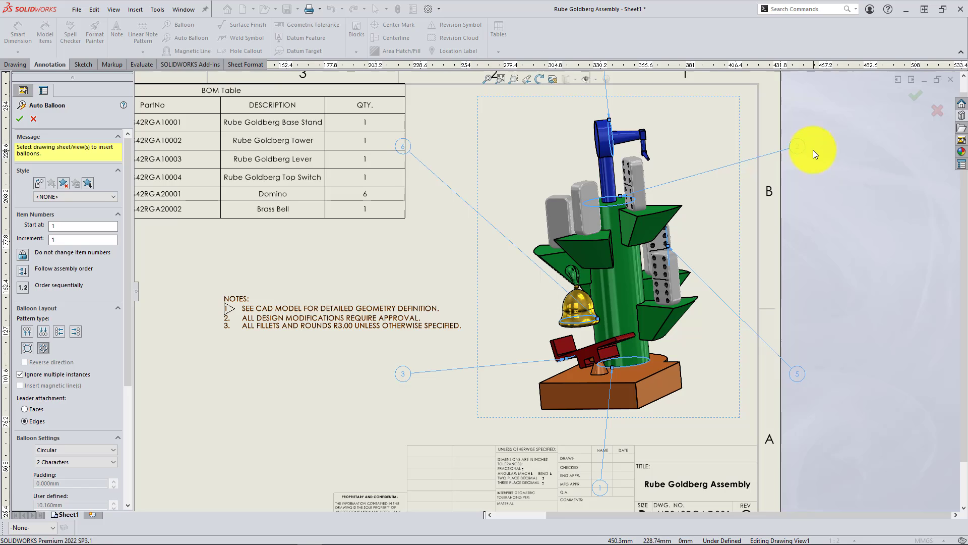
drag(802, 152, 734, 161)
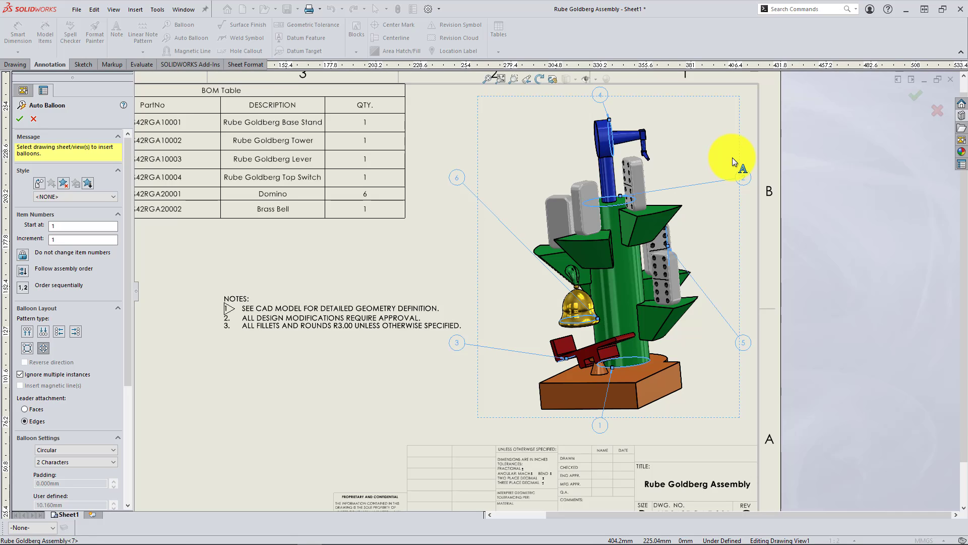
Step: Set the automatic balloons' leader attachment to Edges and insert them
click(24, 421)
scroll(126, 385, down, 4)
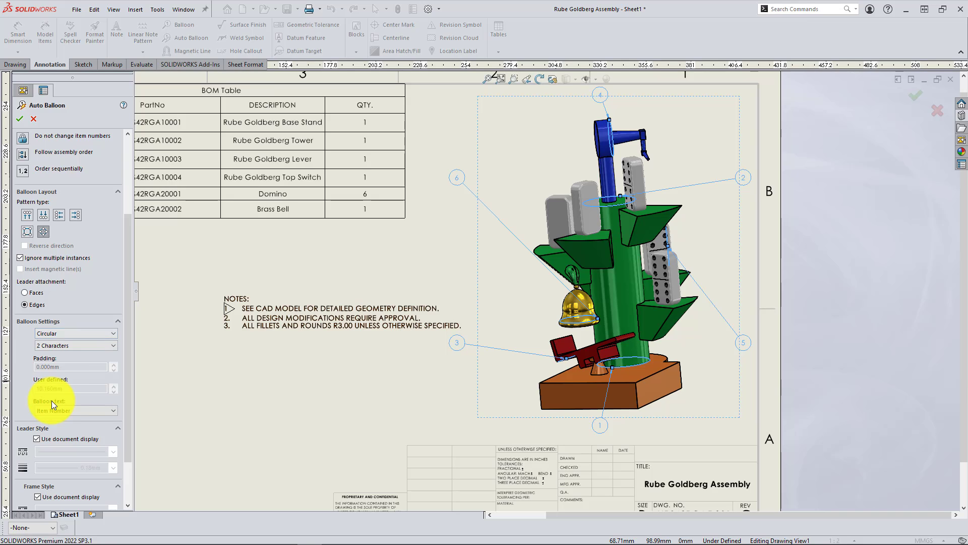
click(18, 119)
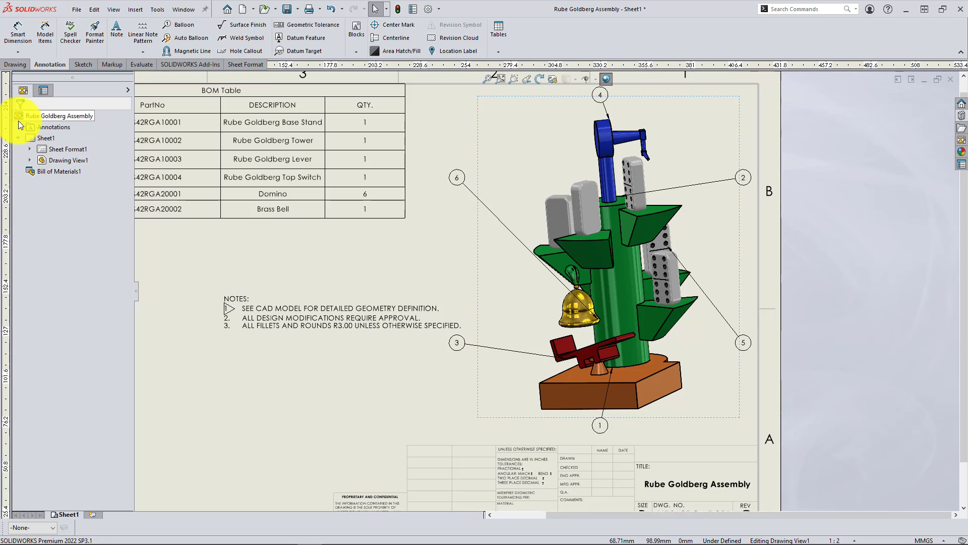
Step: Try to line up balloons 6 and 3 beside the view by hand
click(450, 182)
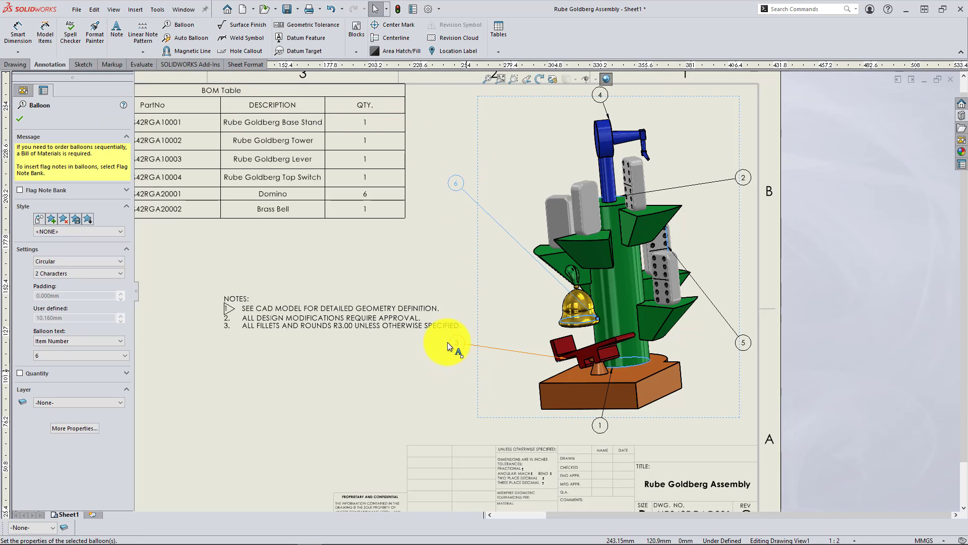
click(559, 359)
click(455, 365)
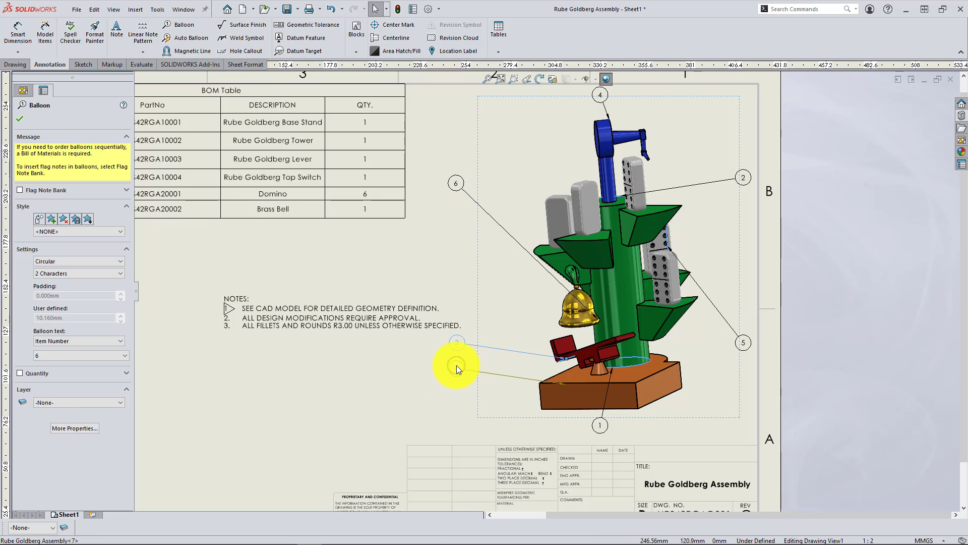
key(Escape)
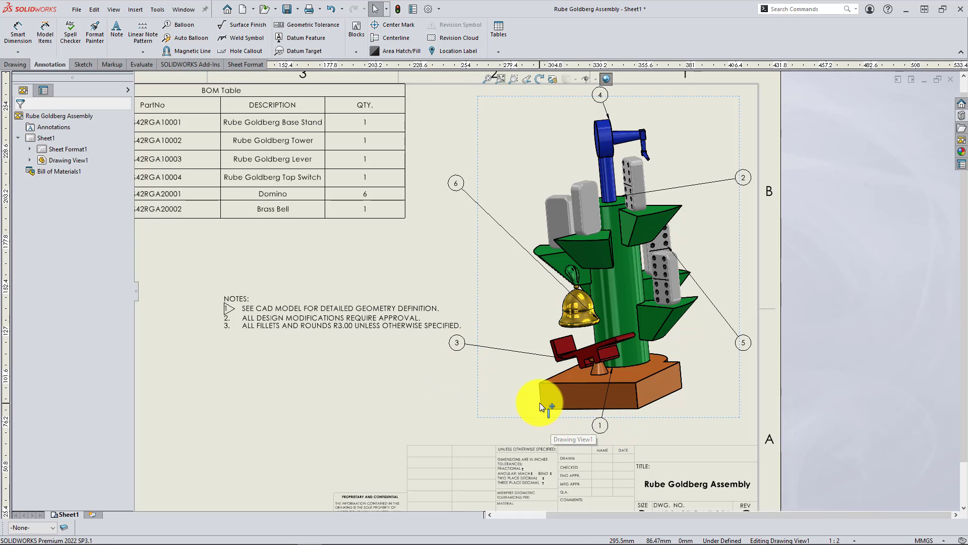
Step: Add a vertical magnetic line about 125 mm long with Equal spacing through balloons 6 and 3
click(208, 51)
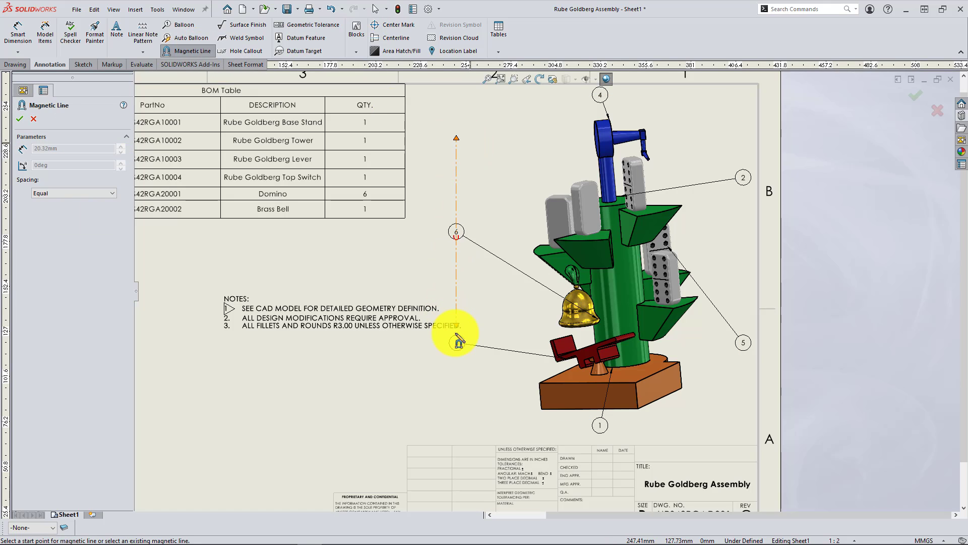
click(457, 356)
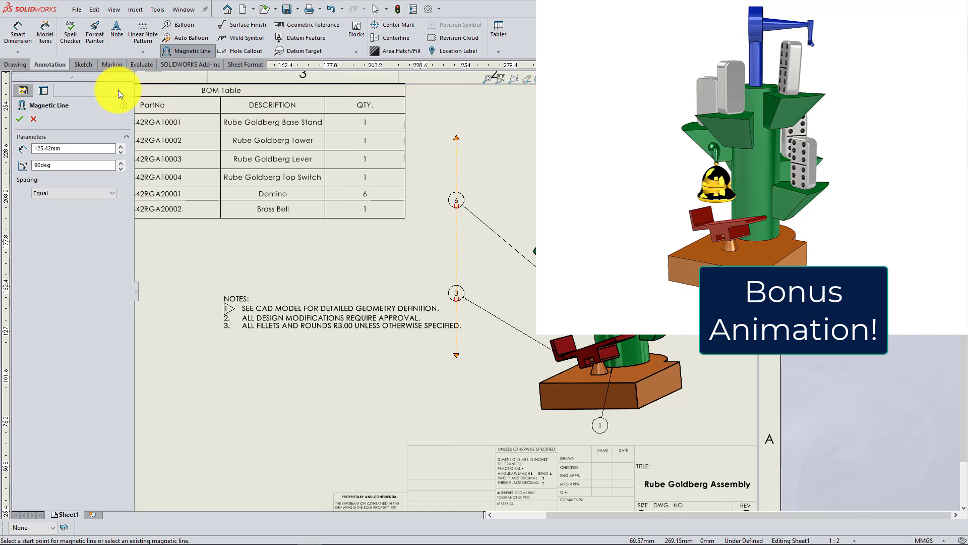
click(19, 120)
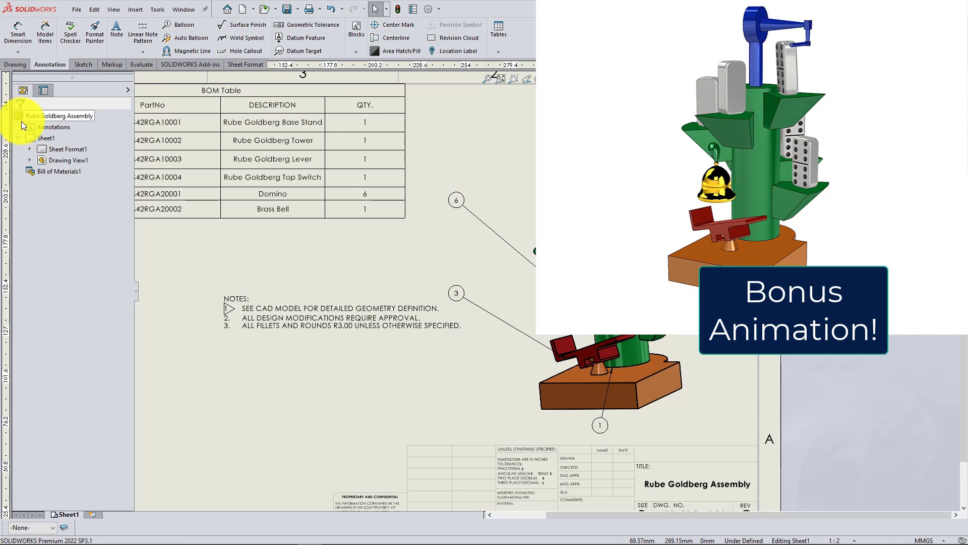